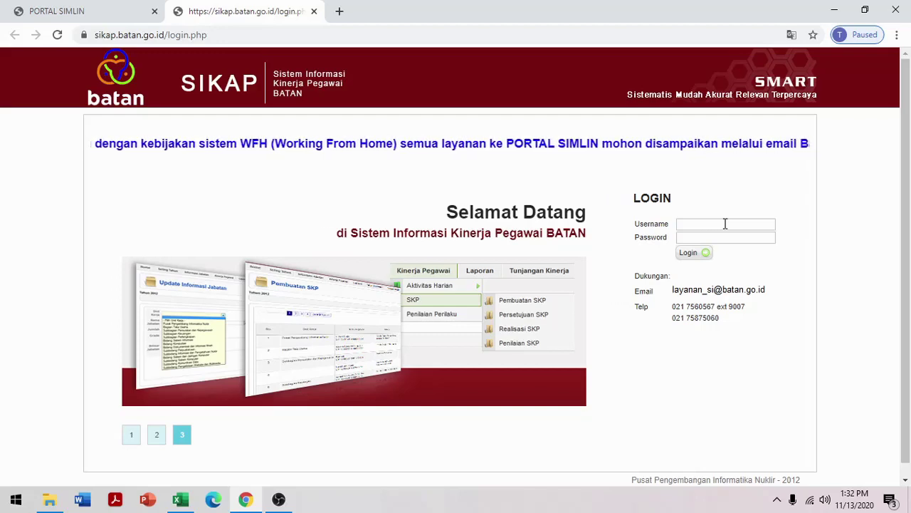
# Log in to SIKAP BATAN with the employee's username and password
pyautogui.click(725, 224)
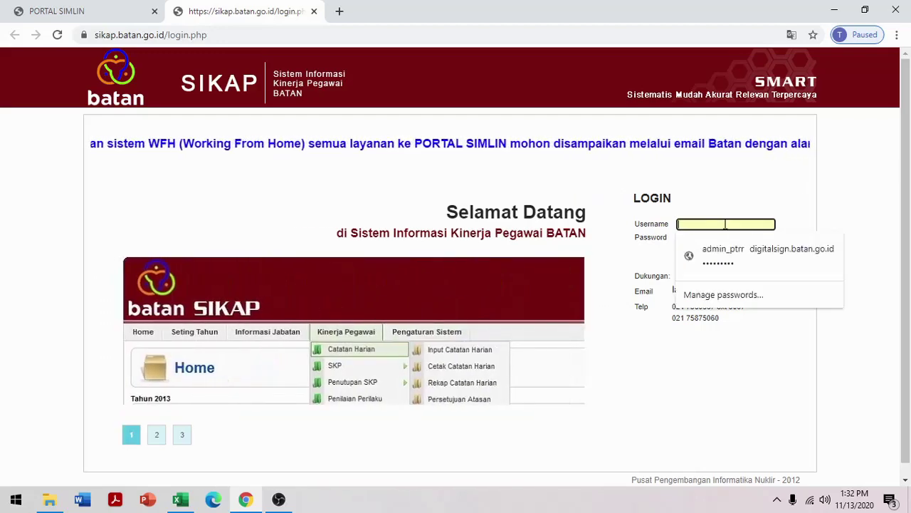
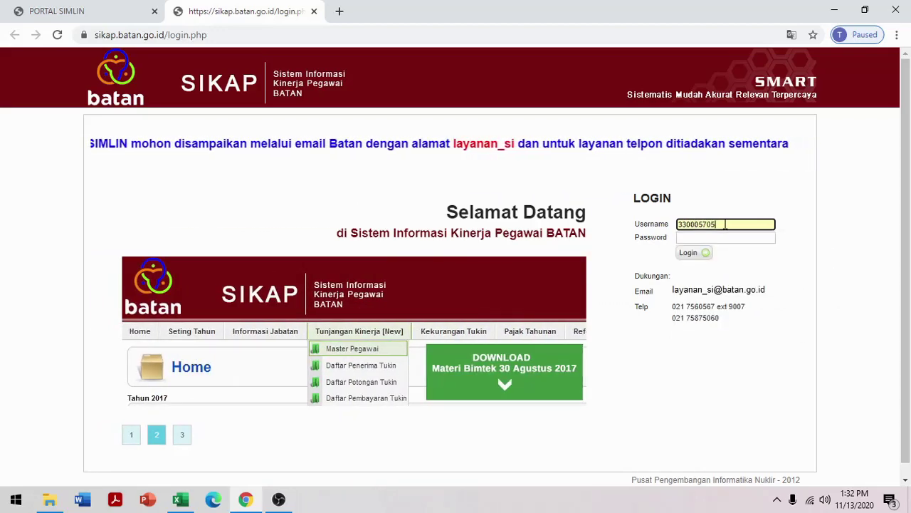
pyautogui.click(715, 236)
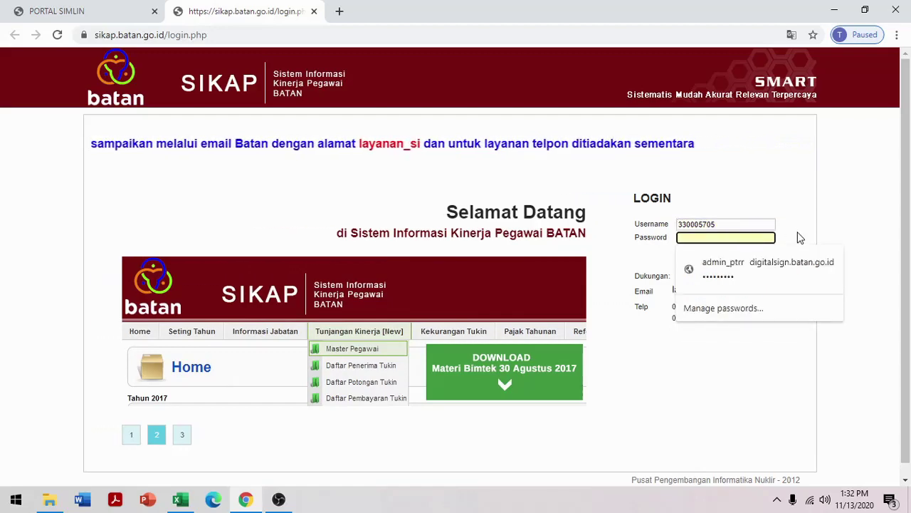
pyautogui.write('••••••••••••')
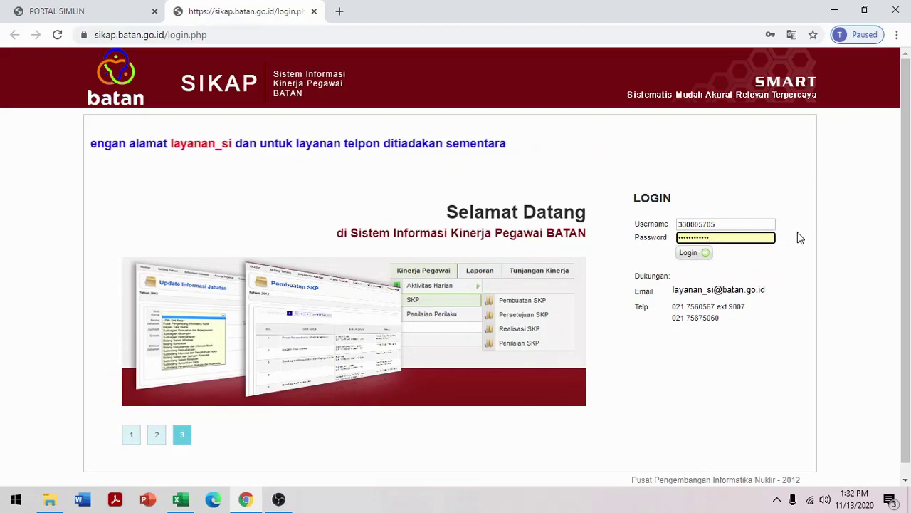
pyautogui.click(691, 254)
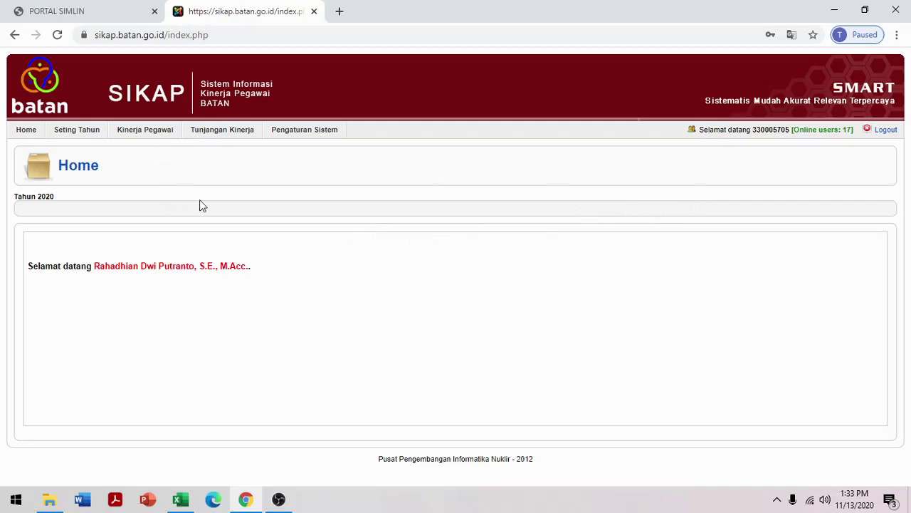
# Go to Kinerja Pegawai > SKP > Pembuatan SKP
pyautogui.moveTo(151, 136)
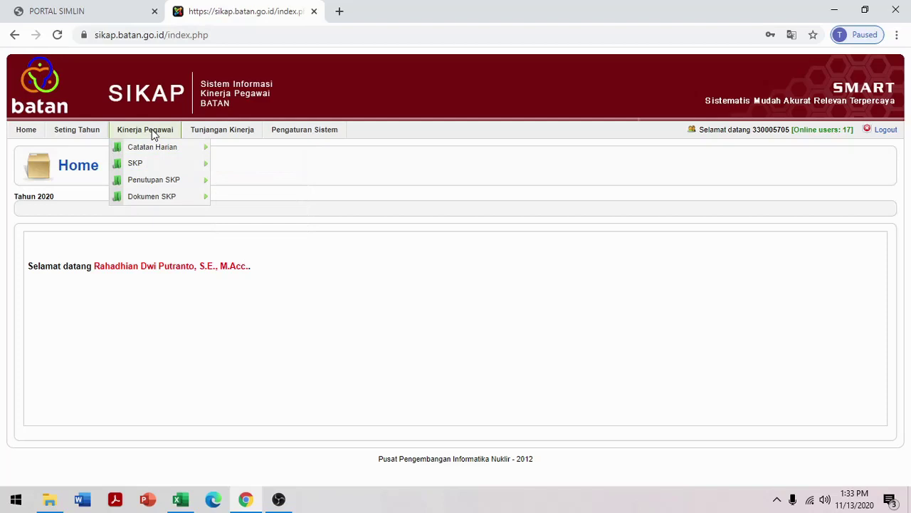
pyautogui.moveTo(145, 166)
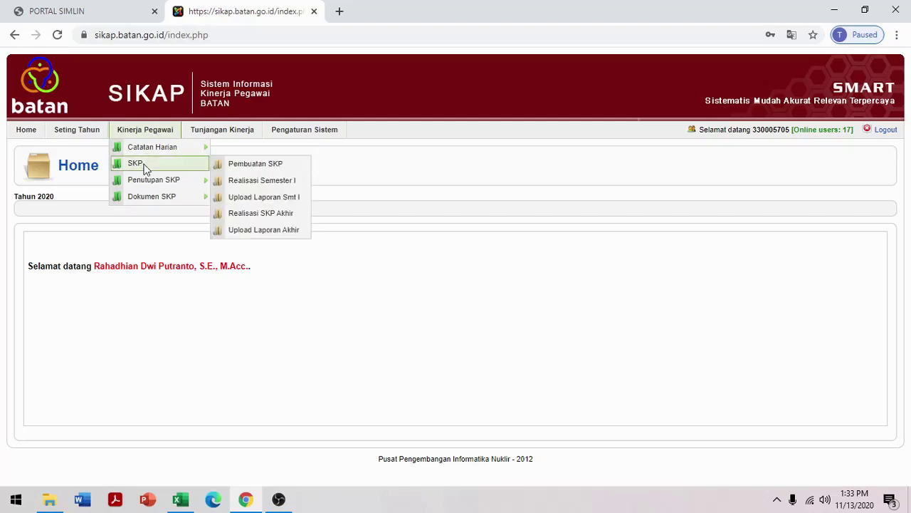
pyautogui.click(247, 165)
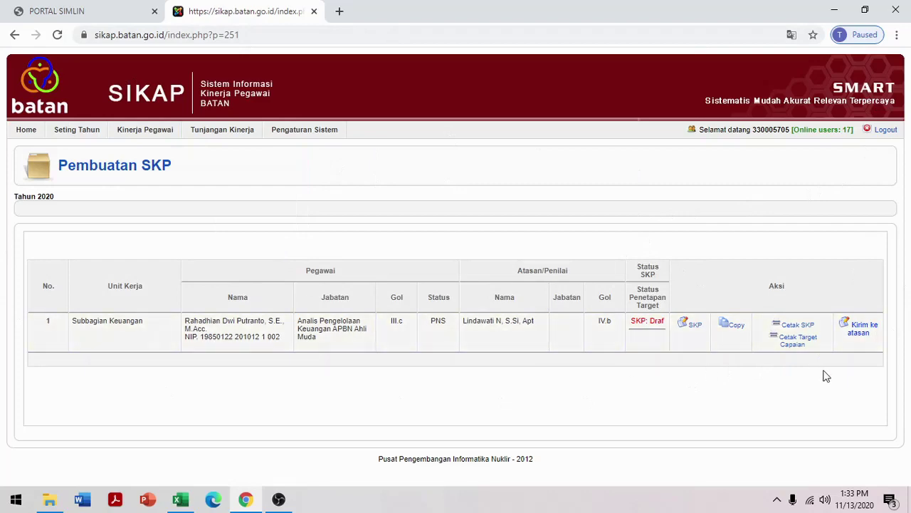
# Inspect the 2020 SKP's task form, then go back to the SKP list
pyautogui.click(696, 331)
pyautogui.scroll(-4, 714, 305)
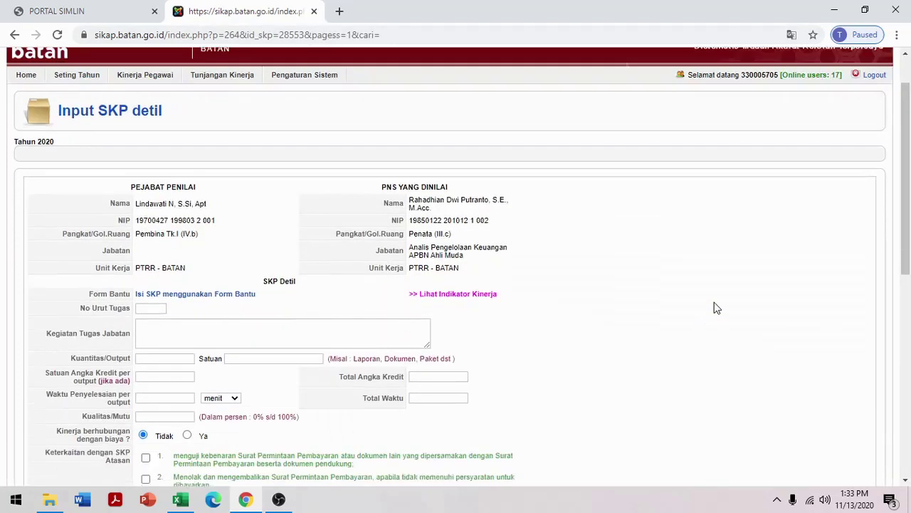
pyautogui.scroll(-4, 744, 270)
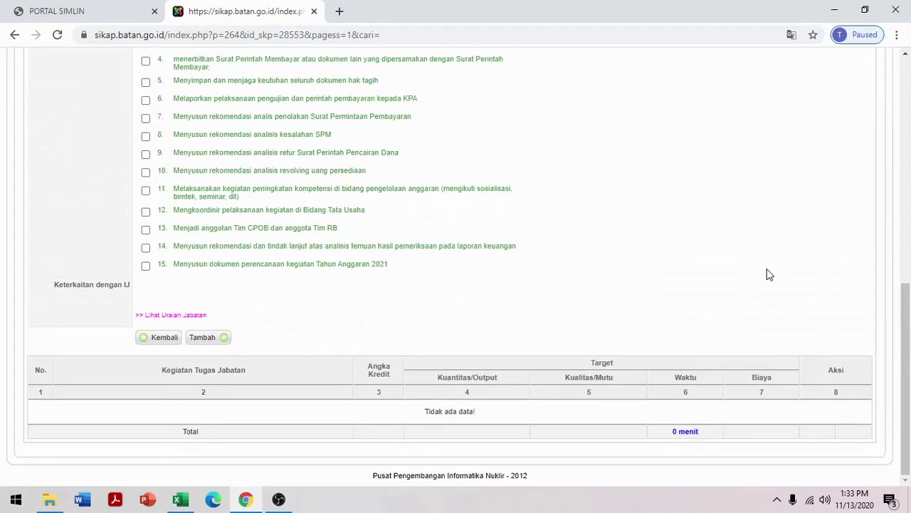
pyautogui.scroll(10, 766, 269)
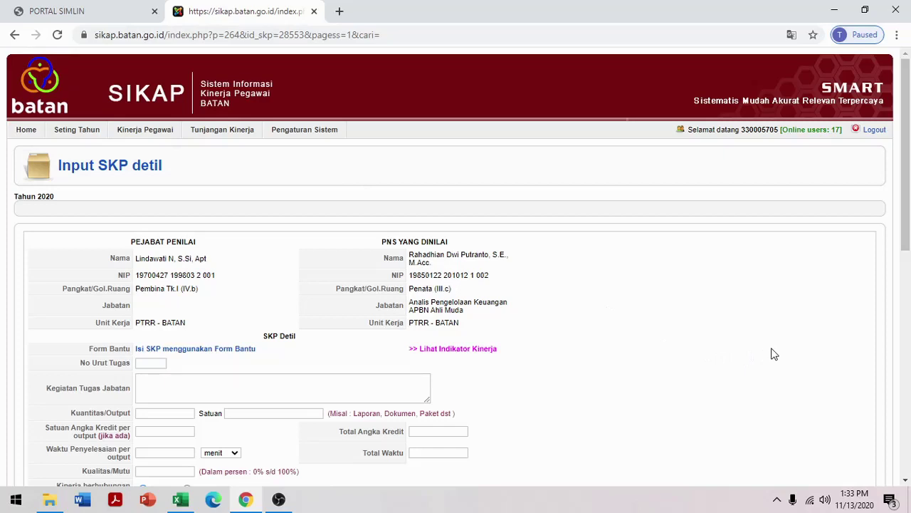
pyautogui.click(17, 38)
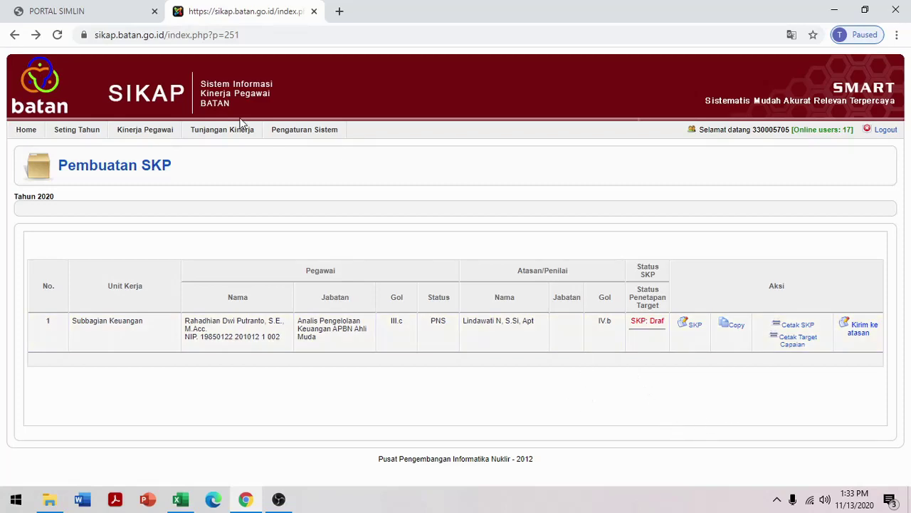
# Open the old SKP (01-01-2020 to 03-11-2020) from Penutupan SKP > Re-Target SKP Lama for editing
pyautogui.moveTo(241, 126)
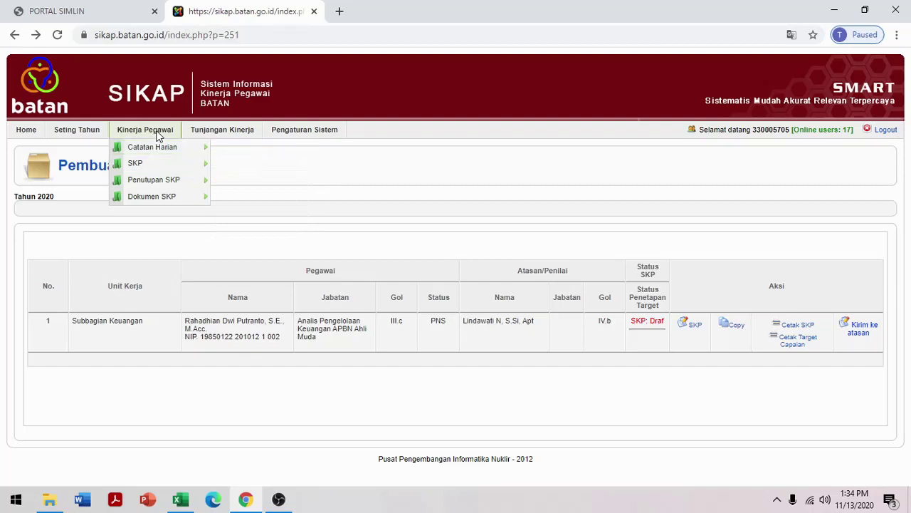
pyautogui.moveTo(158, 184)
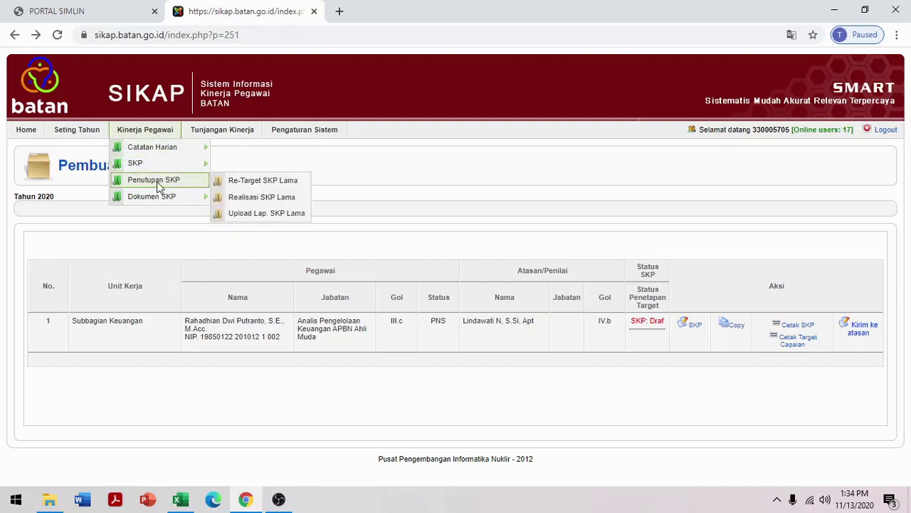
pyautogui.click(277, 184)
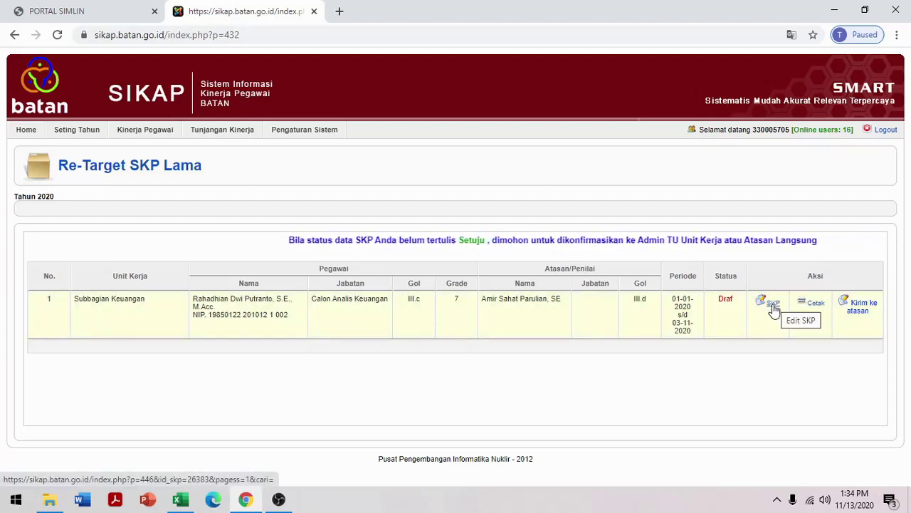
pyautogui.click(774, 311)
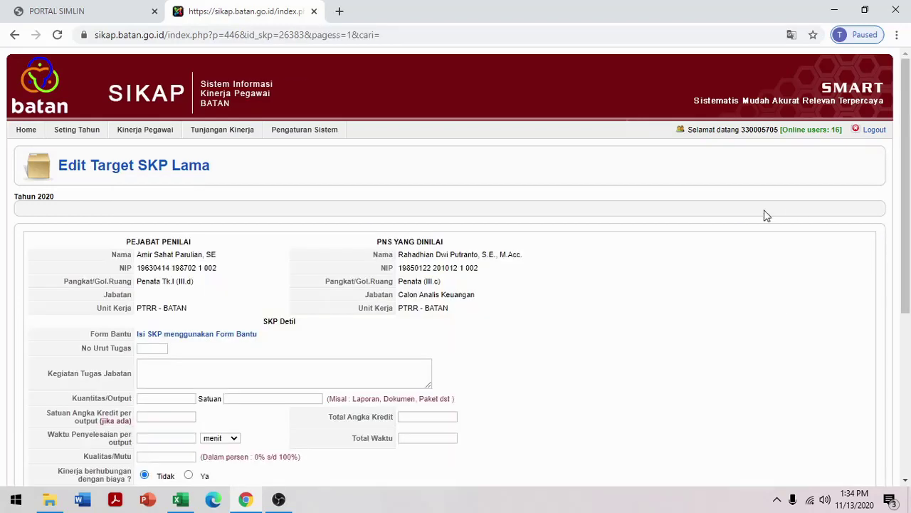
pyautogui.scroll(-4, 766, 215)
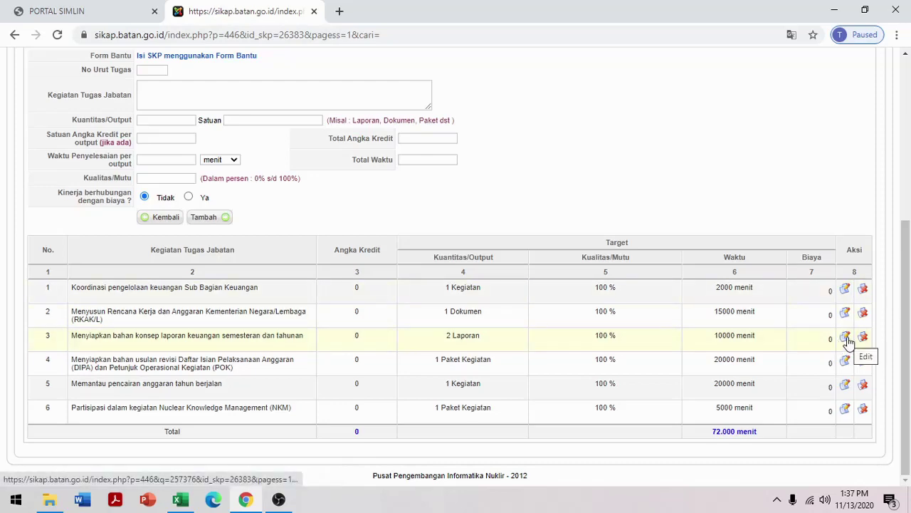
# Reduce task 3's Kuantitas/Output from 2 to 1 Laporan and save it
pyautogui.click(845, 337)
pyautogui.scroll(-2, 377, 312)
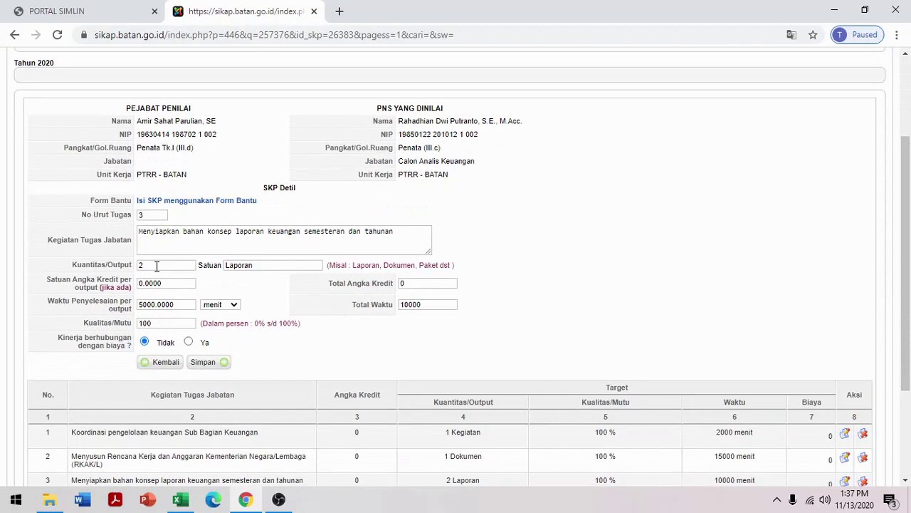
pyautogui.click(157, 265)
pyautogui.moveTo(157, 266); pyautogui.dragTo(132, 265)
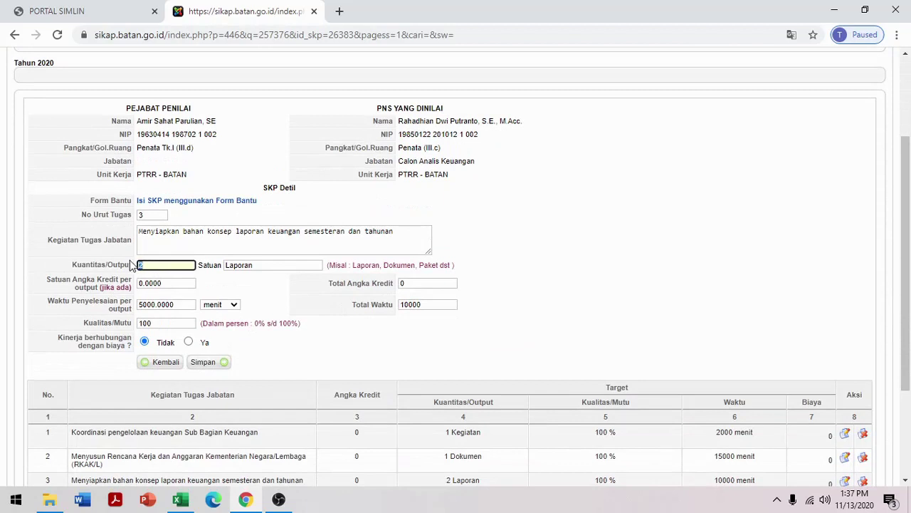
pyautogui.write('1')
pyautogui.scroll(-2, 264, 288)
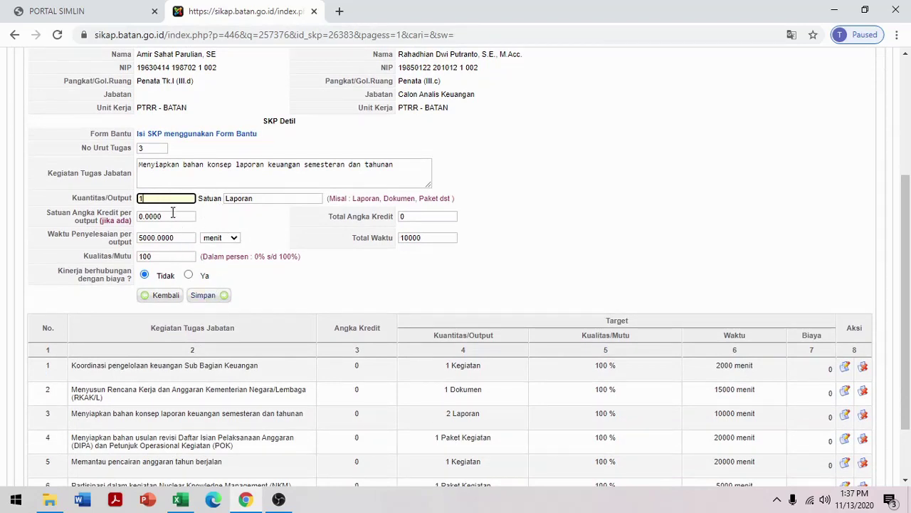
pyautogui.click(203, 295)
pyautogui.scroll(-5, 480, 256)
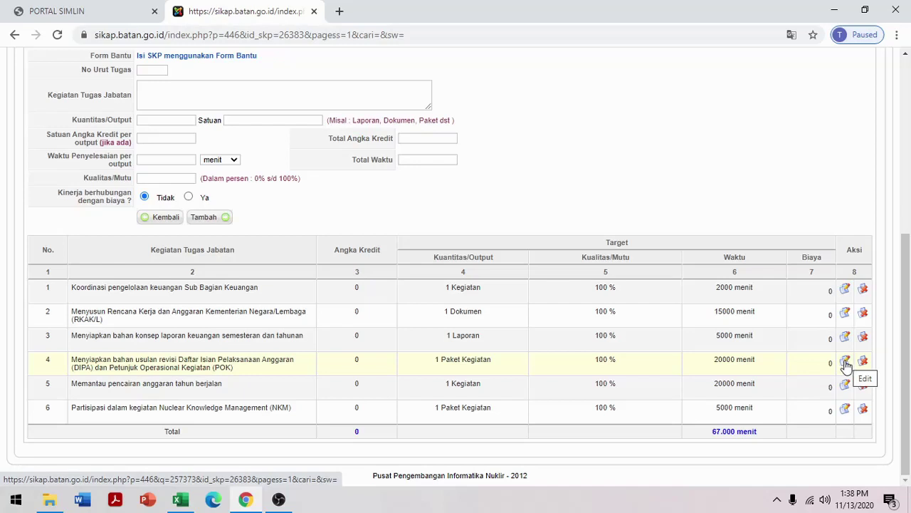
# Cut task 4's Waktu Penyelesaian from 20000 to 15000 menit and save it
pyautogui.click(845, 361)
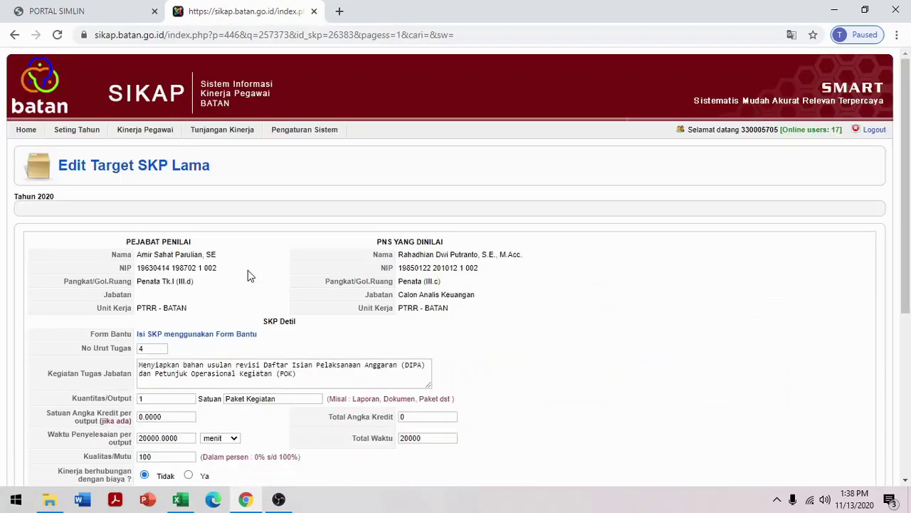
pyautogui.scroll(-2, 224, 336)
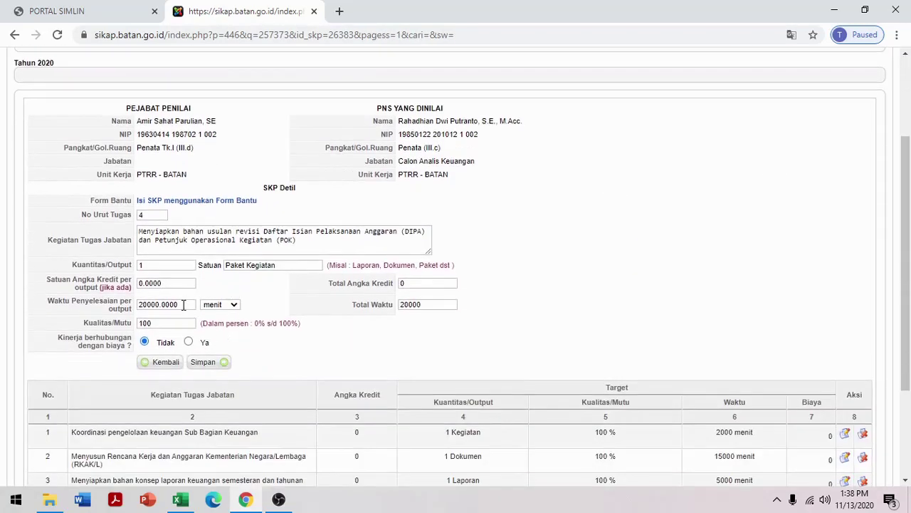
pyautogui.moveTo(184, 306); pyautogui.dragTo(112, 300)
pyautogui.write('1')
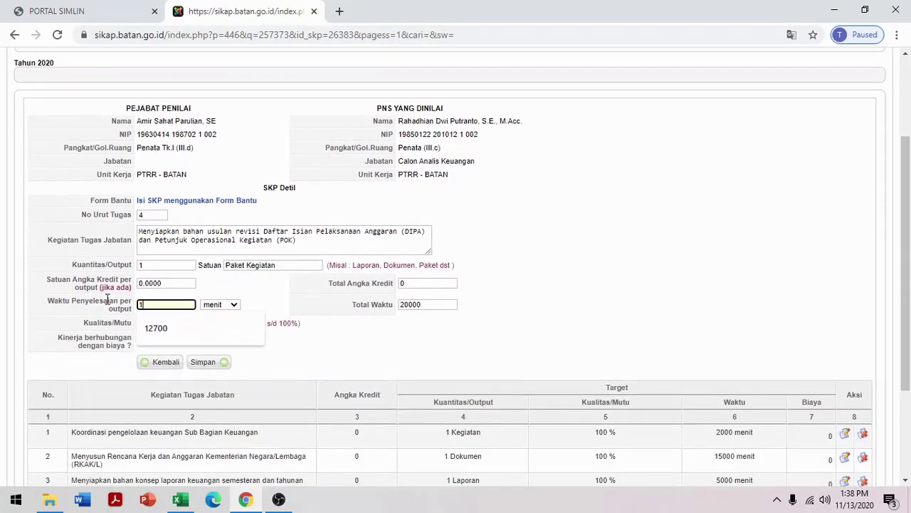
pyautogui.write('5000')
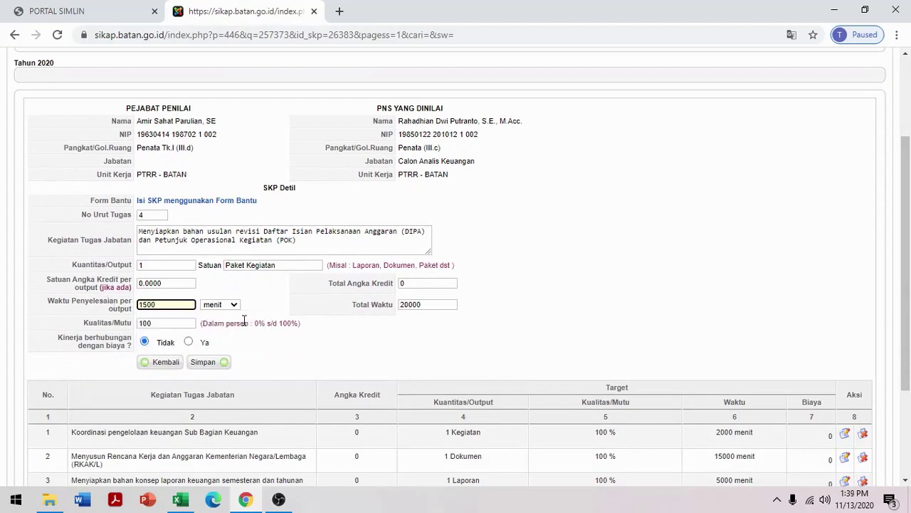
pyautogui.click(205, 362)
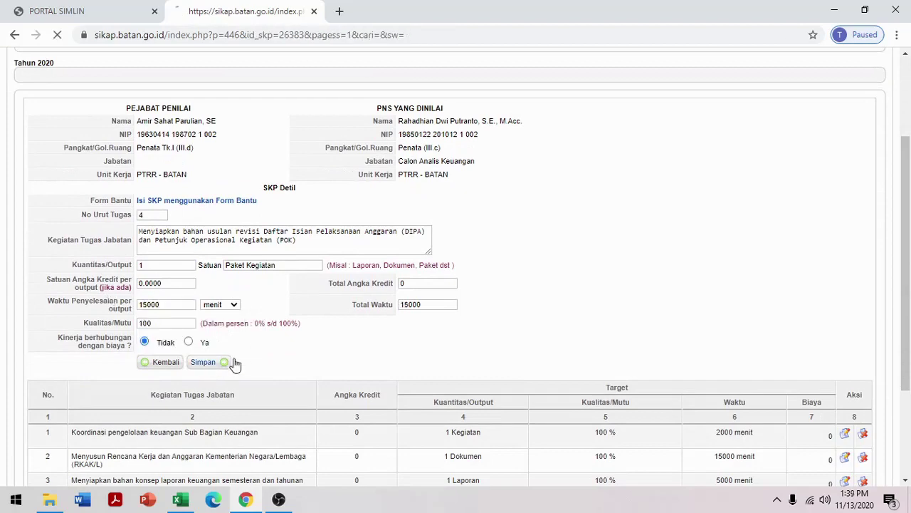
pyautogui.scroll(-2, 596, 342)
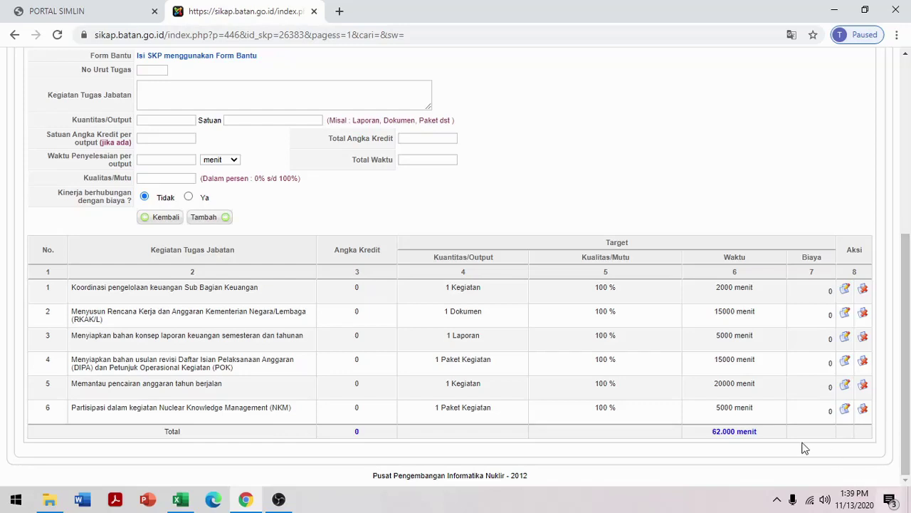
# Change task 5's Waktu Penyelesaian to 17800 menit and save it
pyautogui.click(846, 387)
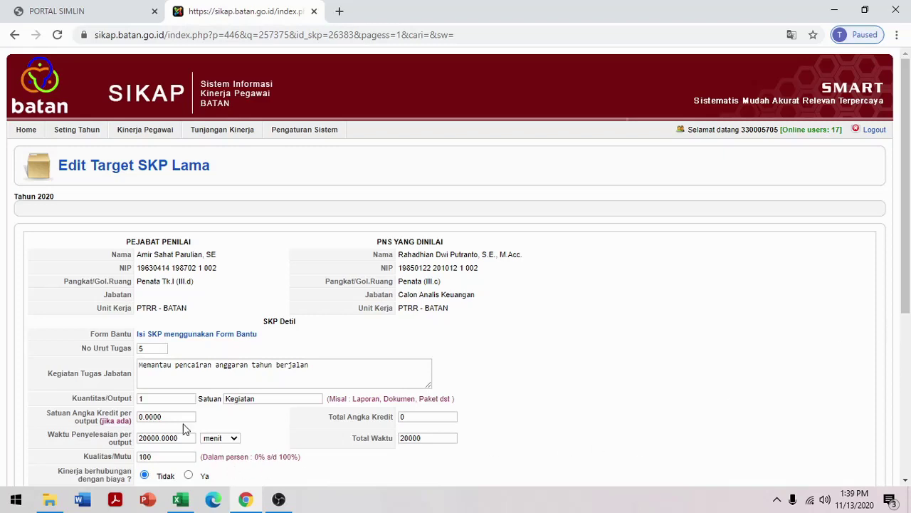
pyautogui.moveTo(182, 437); pyautogui.dragTo(116, 442)
pyautogui.write('1')
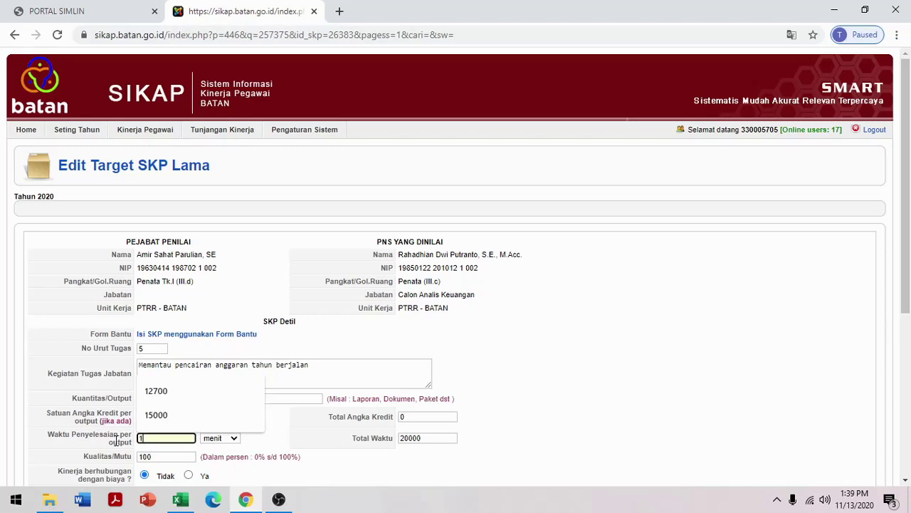
pyautogui.write('7800')
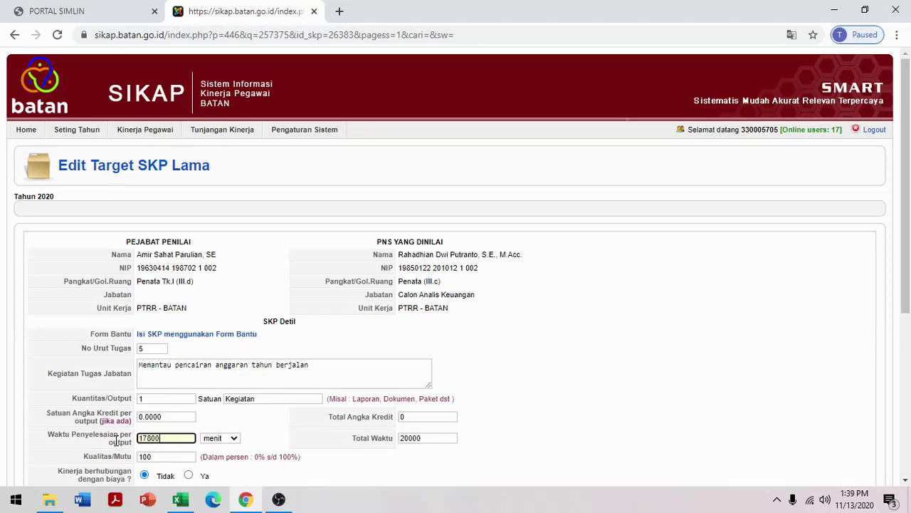
pyautogui.scroll(-4, 118, 436)
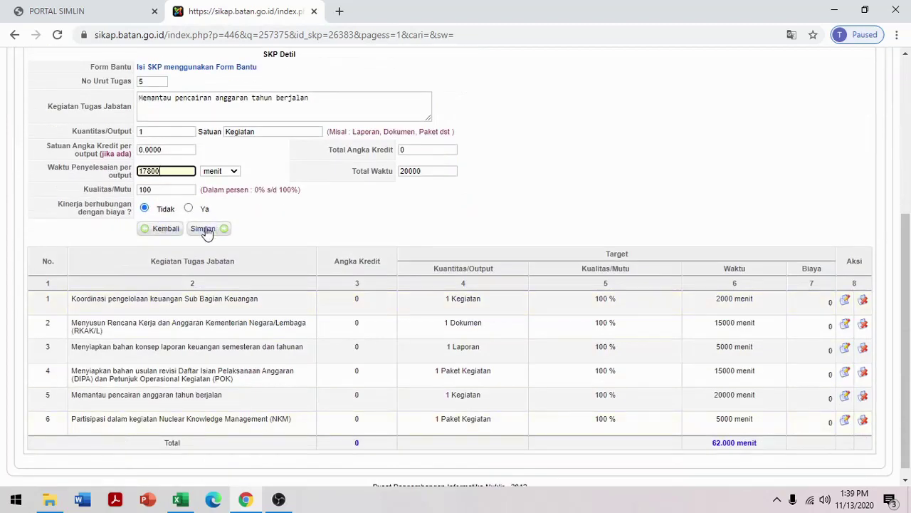
pyautogui.click(205, 230)
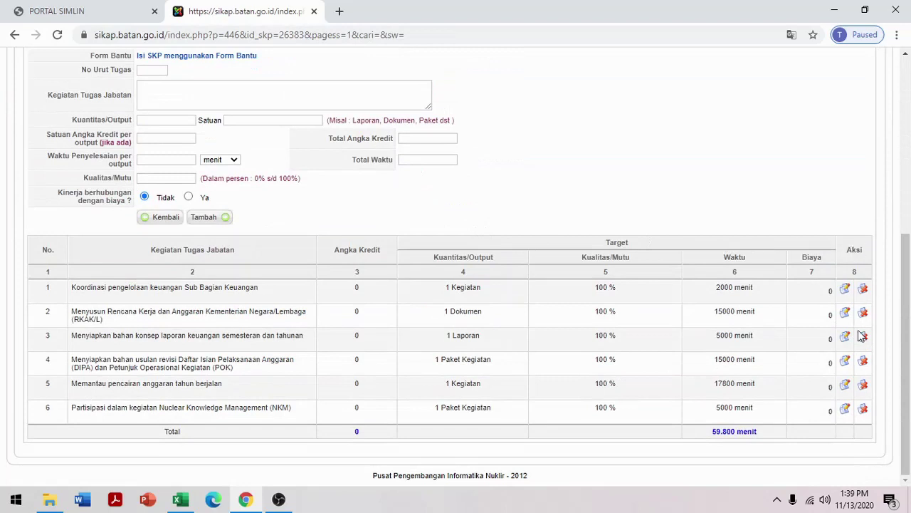
# Correct task 5's completion time to 17700 menit and save, giving a 59.700 menit total
pyautogui.click(845, 385)
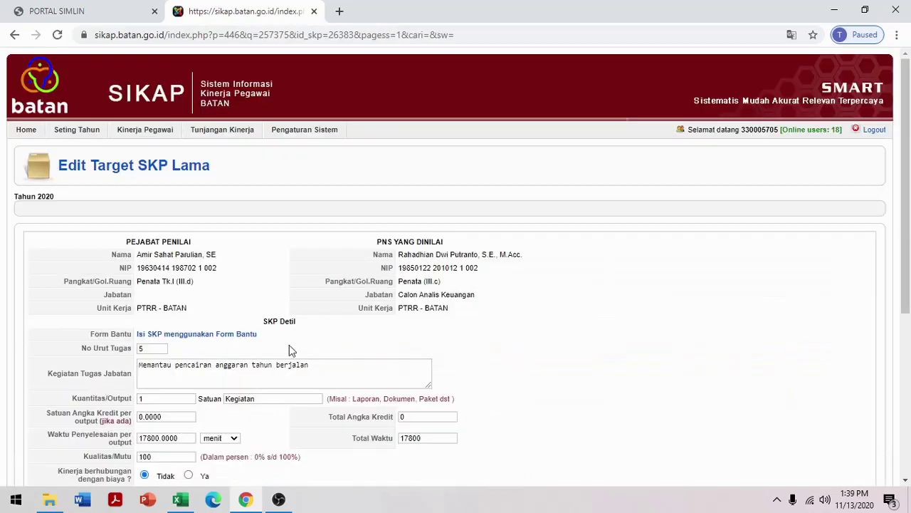
pyautogui.scroll(-2, 174, 328)
pyautogui.click(152, 304)
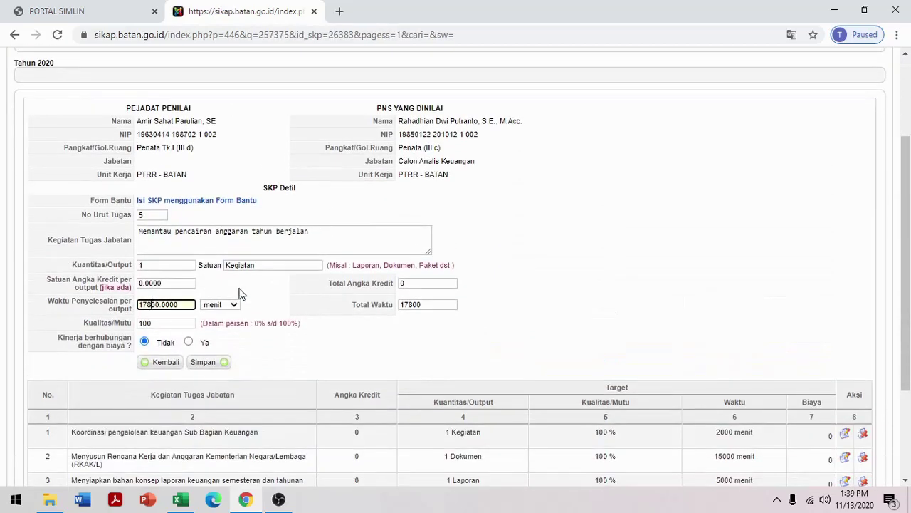
pyautogui.press('BackSpace')
pyautogui.write('7')
pyautogui.click(207, 364)
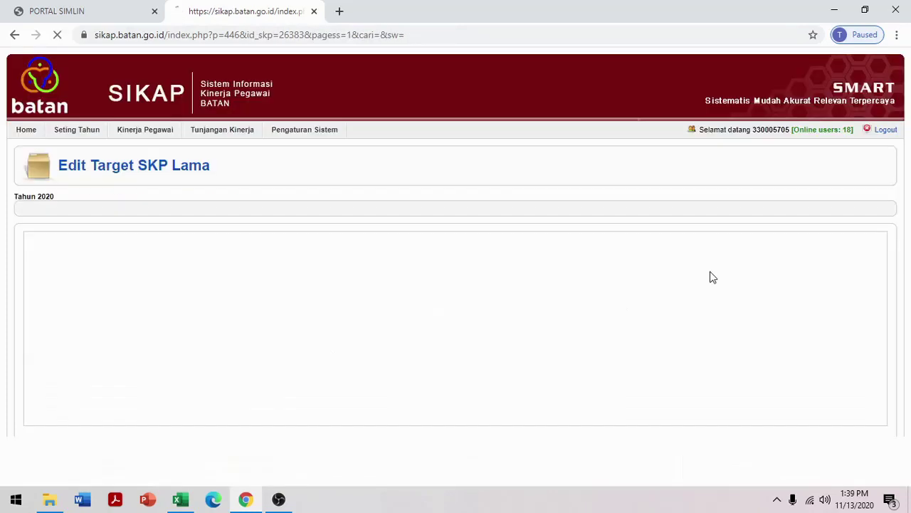
pyautogui.scroll(-3, 716, 269)
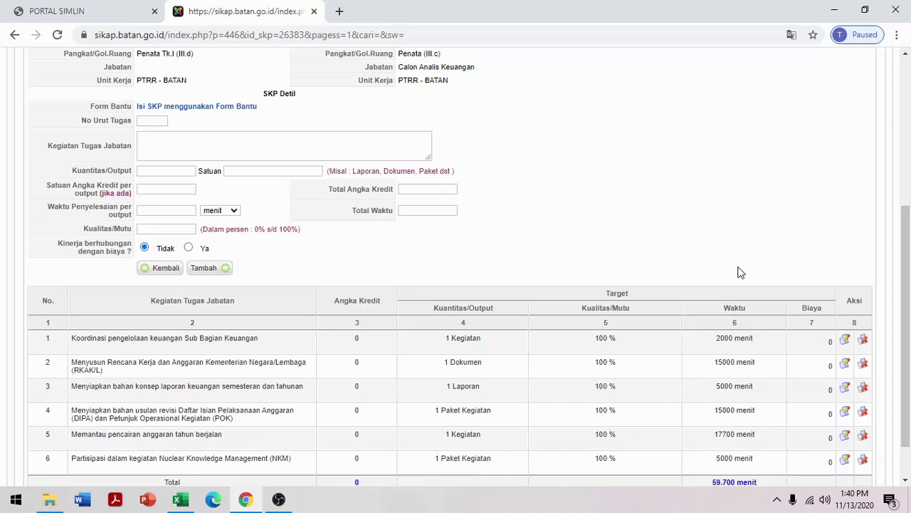
pyautogui.scroll(-1, 741, 272)
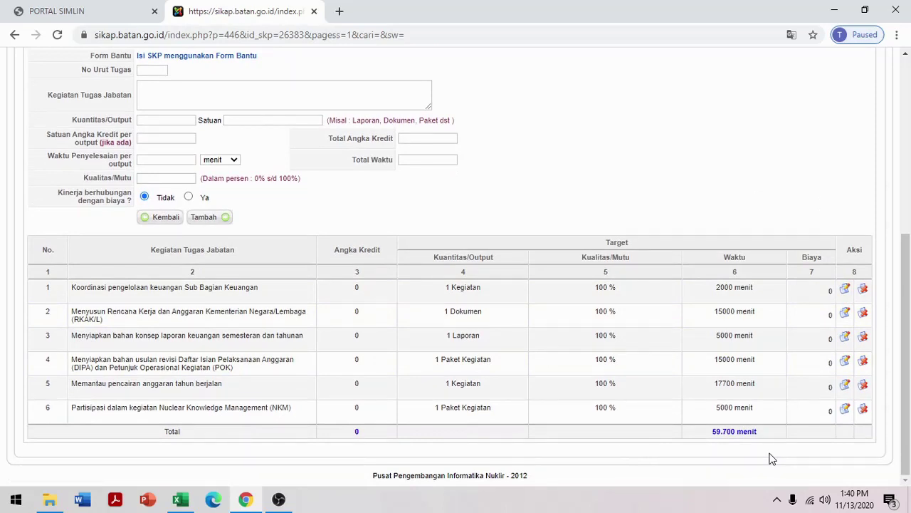
pyautogui.scroll(2, 748, 332)
pyautogui.scroll(-2, 748, 332)
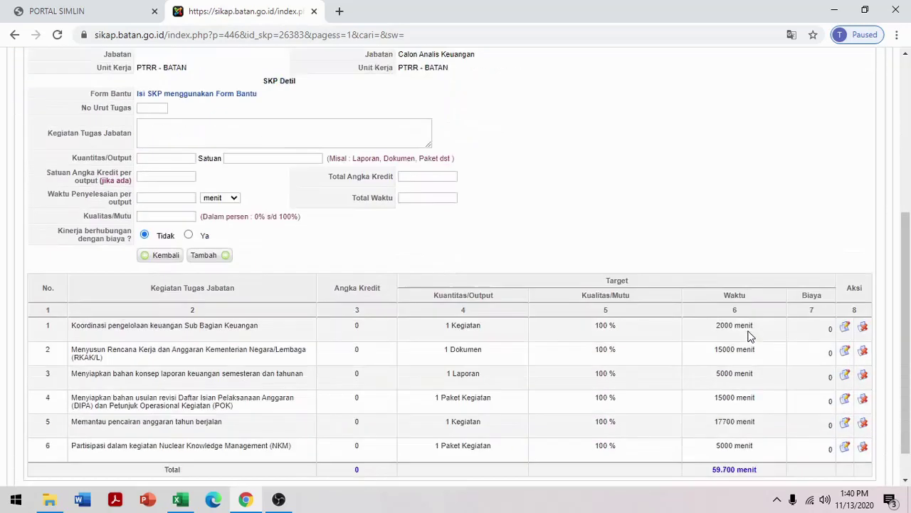
pyautogui.scroll(5, 740, 334)
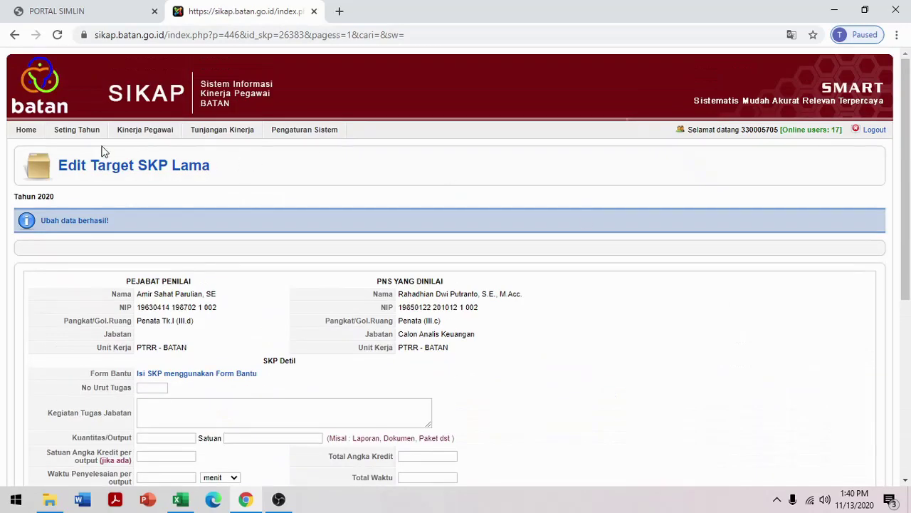
pyautogui.moveTo(118, 136)
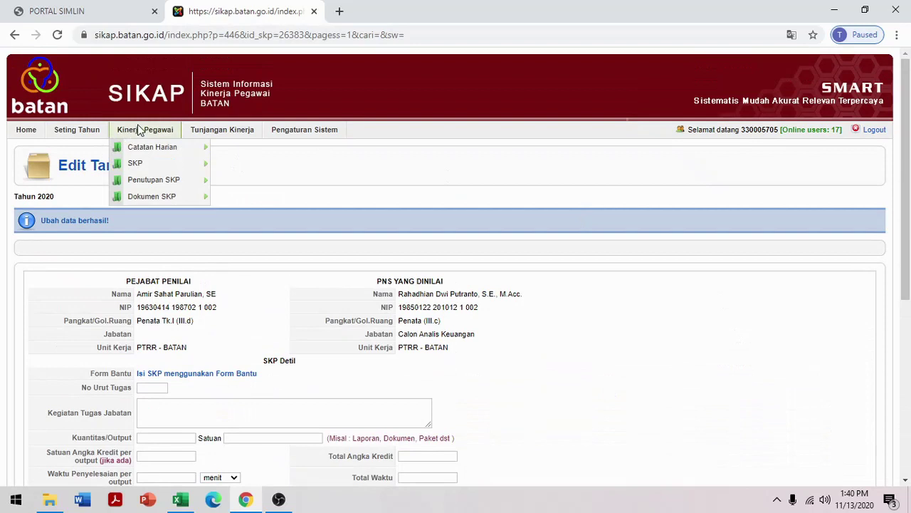
pyautogui.moveTo(139, 168)
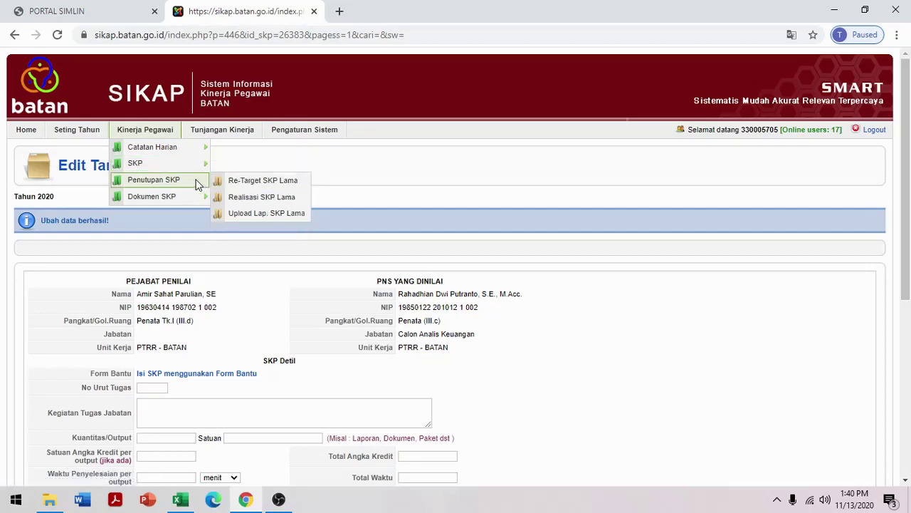
pyautogui.scroll(-5, 654, 319)
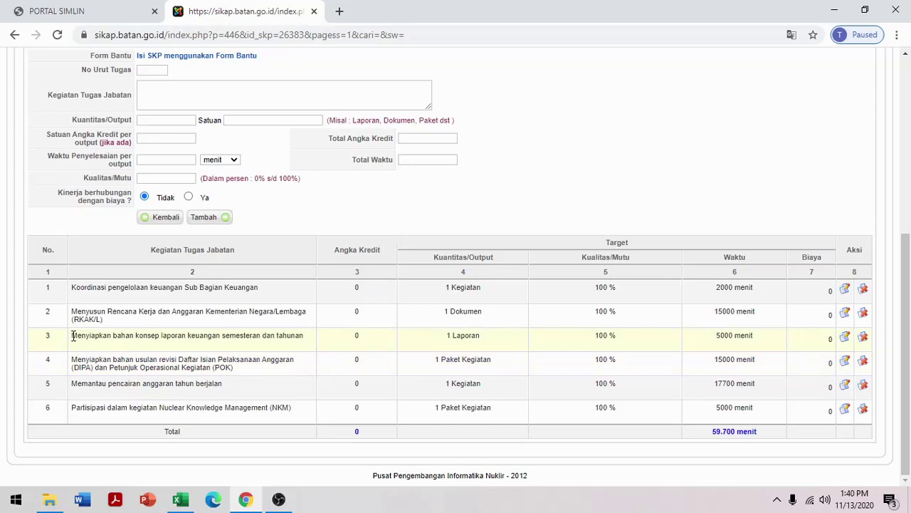
# Copy task 3's text 'Menyiapkan bahan konsep laporan keuangan semesteran dan tahunan'
pyautogui.moveTo(73, 336); pyautogui.dragTo(309, 342)
pyautogui.hotkey('ctrl', 'c')
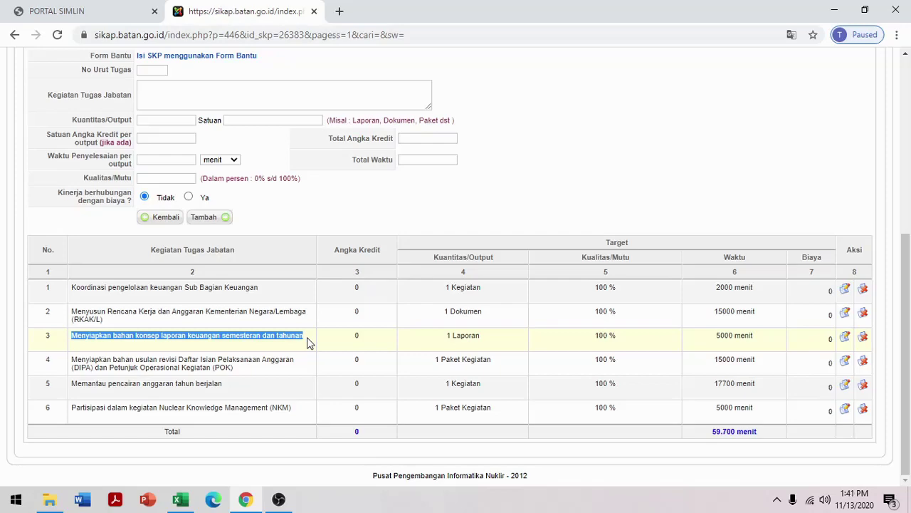
pyautogui.scroll(5, 310, 343)
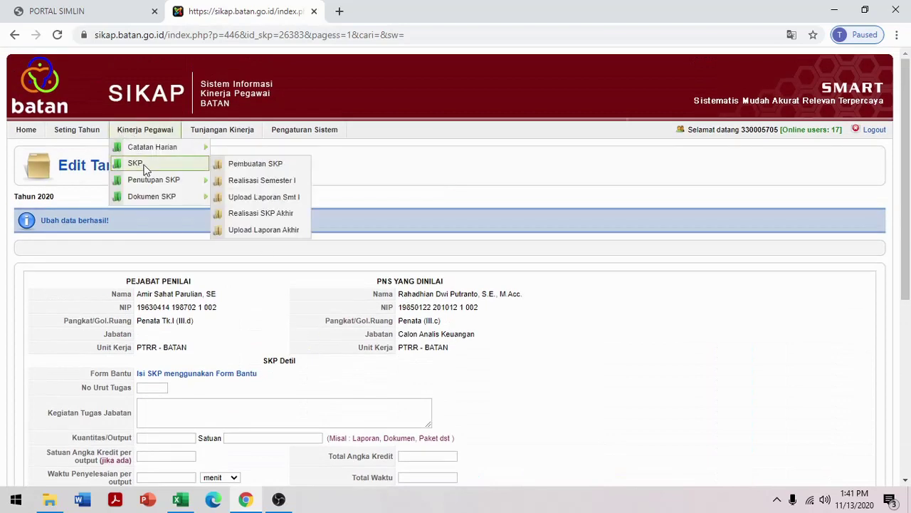
# Open the new 2020 SKP's Input SKP detil form from Pembuatan SKP
pyautogui.click(246, 165)
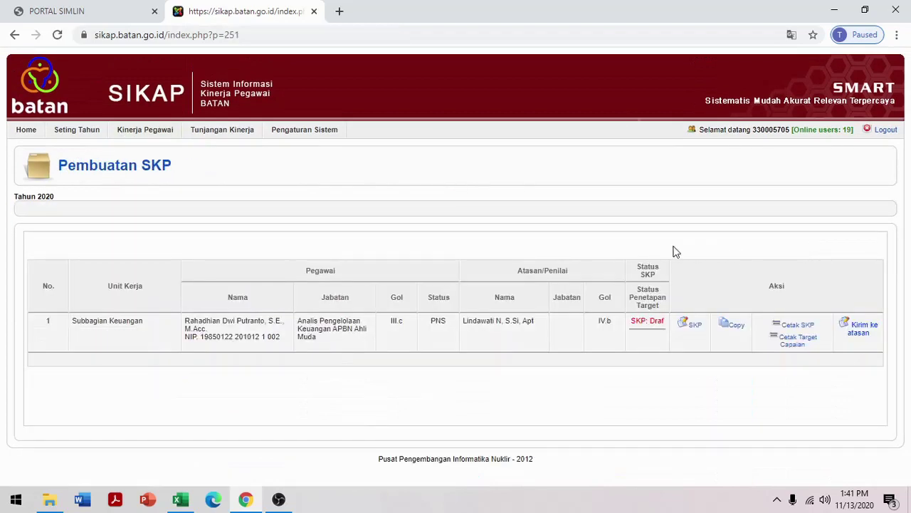
pyautogui.click(695, 326)
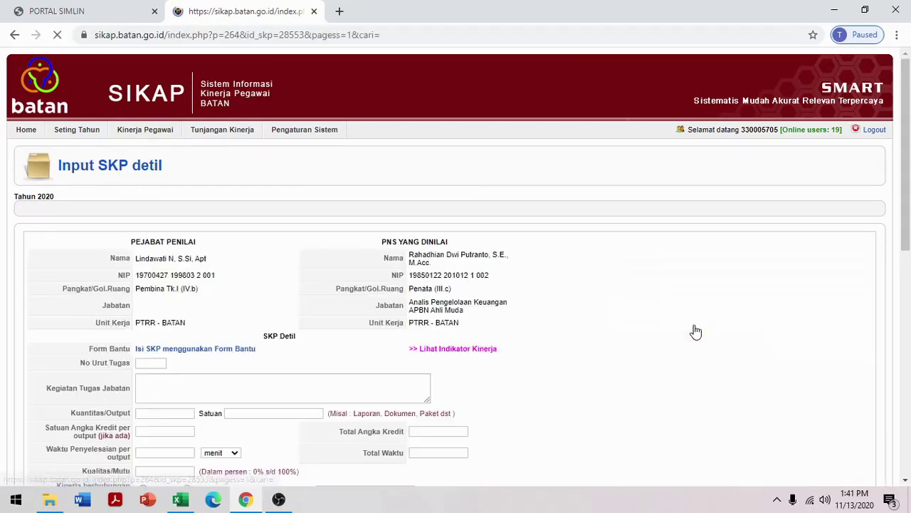
pyautogui.scroll(-10, 693, 330)
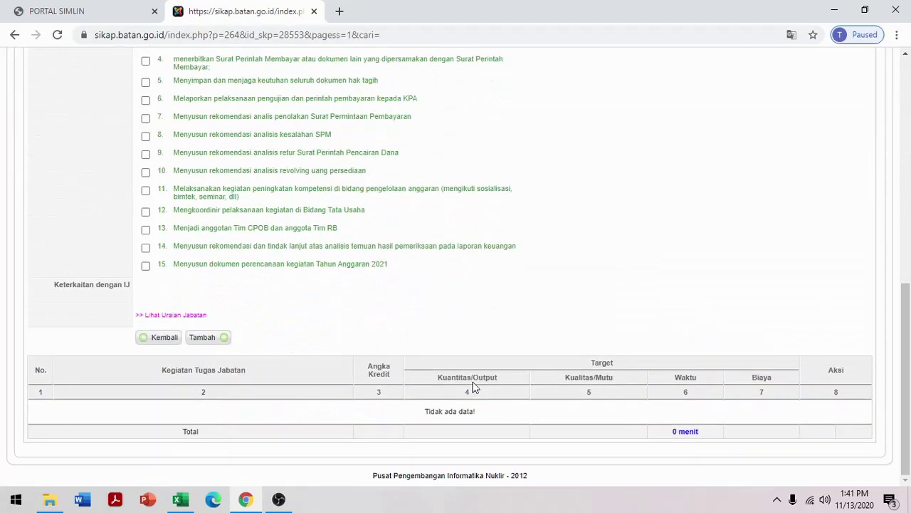
pyautogui.scroll(10, 659, 330)
# Enter task number 1, paste the copied report-preparation description, and set quantity 1
pyautogui.click(148, 364)
pyautogui.write('1')
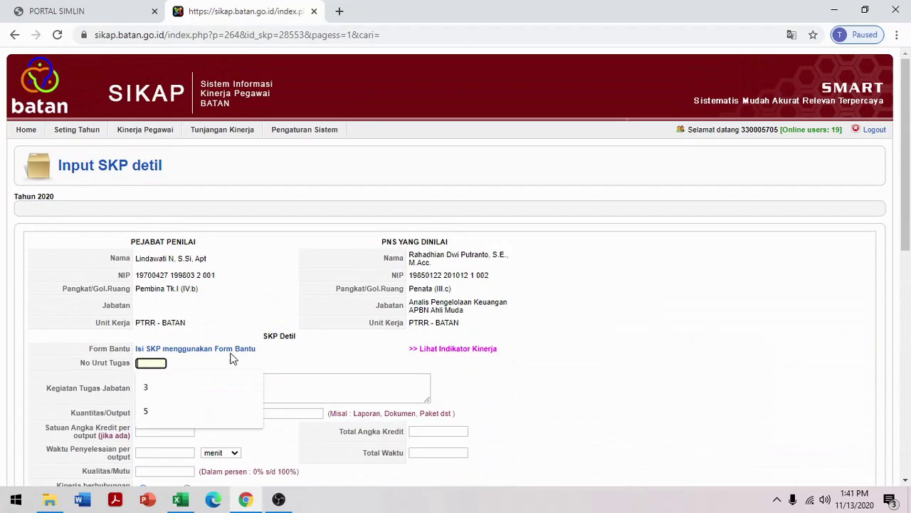
pyautogui.scroll(-2, 427, 342)
pyautogui.click(167, 248)
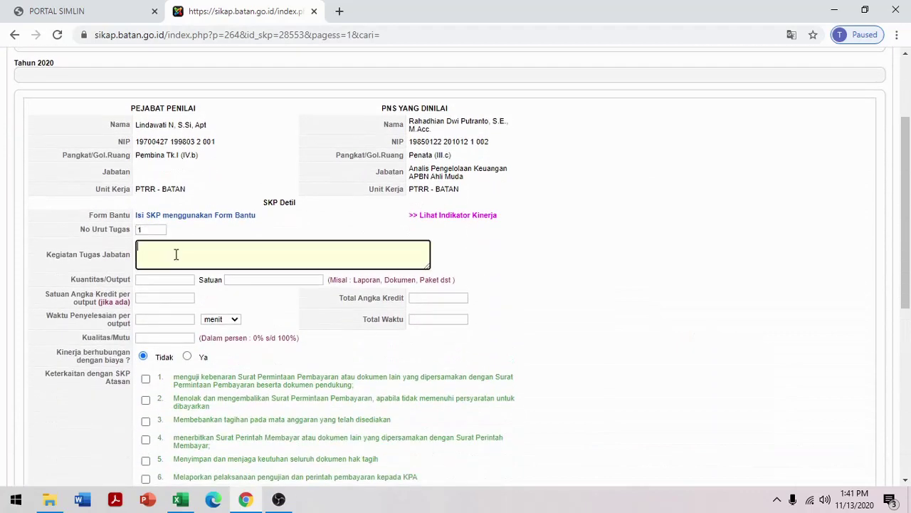
pyautogui.hotkey('ctrl', 'v')
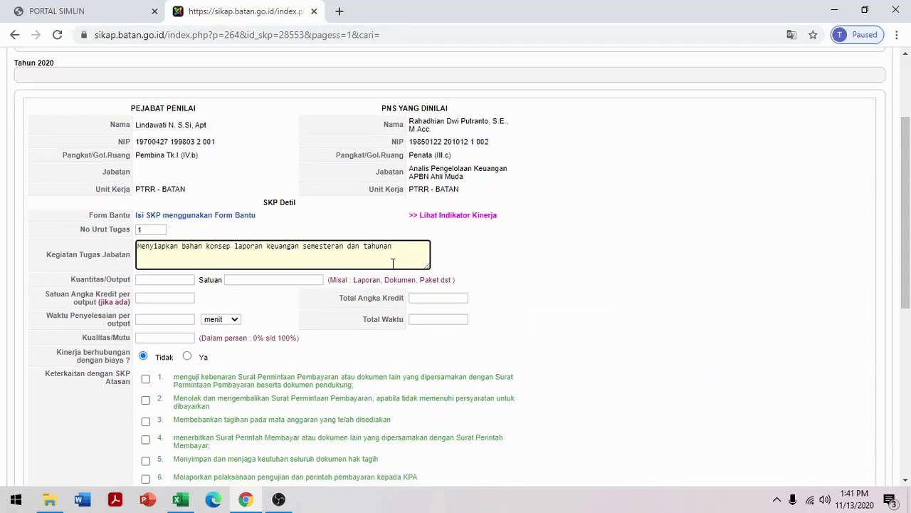
pyautogui.click(175, 280)
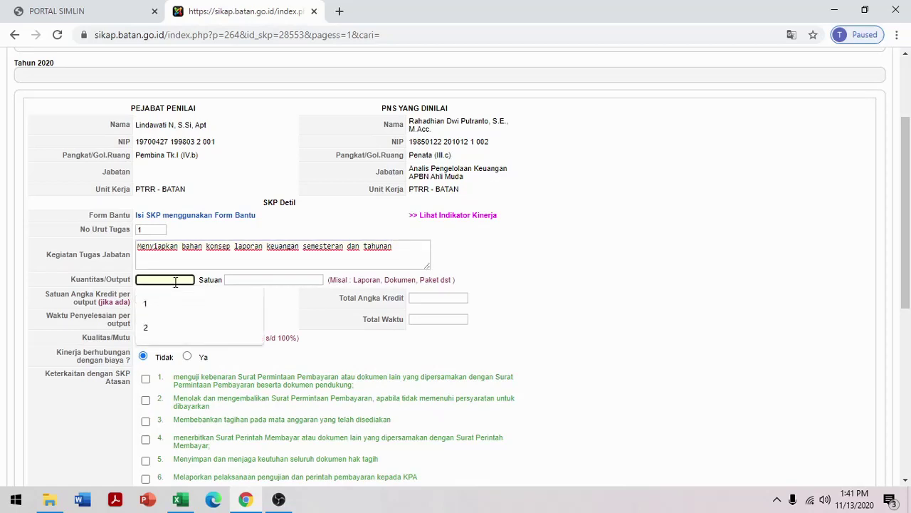
pyautogui.write('1')
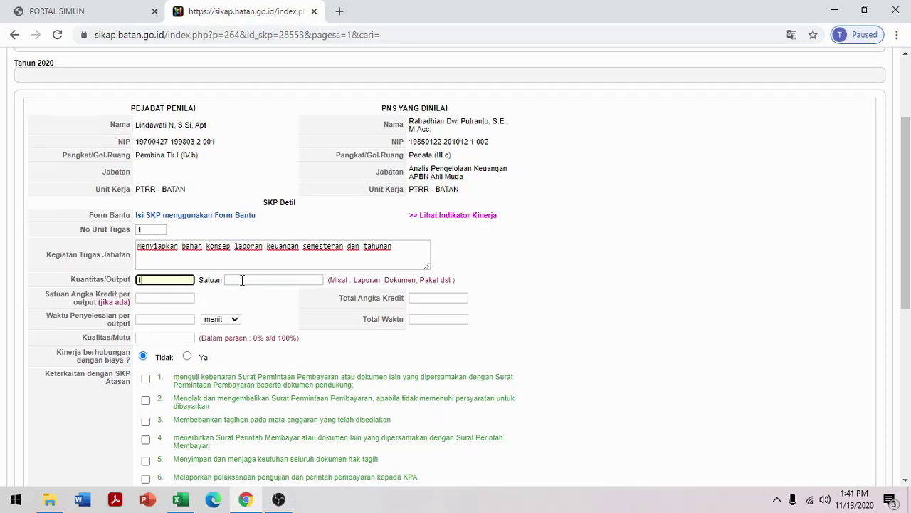
pyautogui.click(242, 280)
pyautogui.scroll(2, 450, 172)
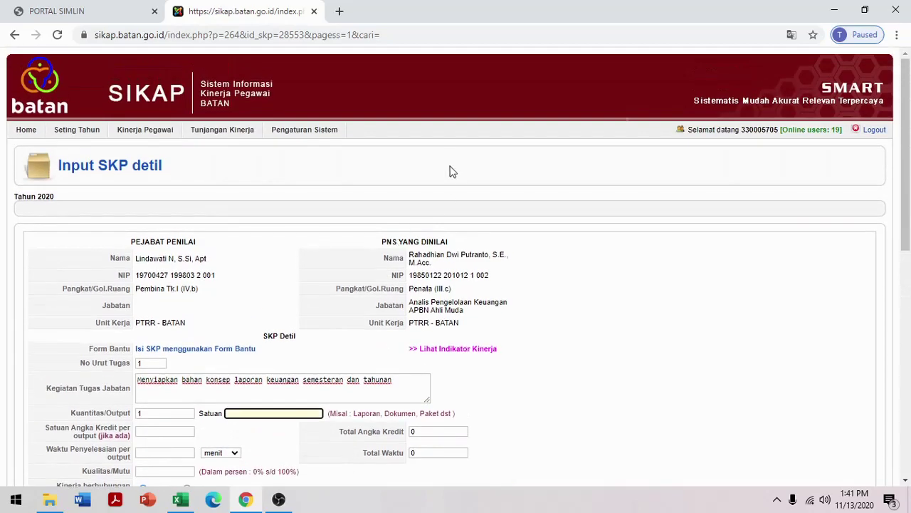
# Open the old SKP's Re-Target targets in a second tab for reference, then return to the form
pyautogui.moveTo(143, 135)
pyautogui.moveTo(158, 166)
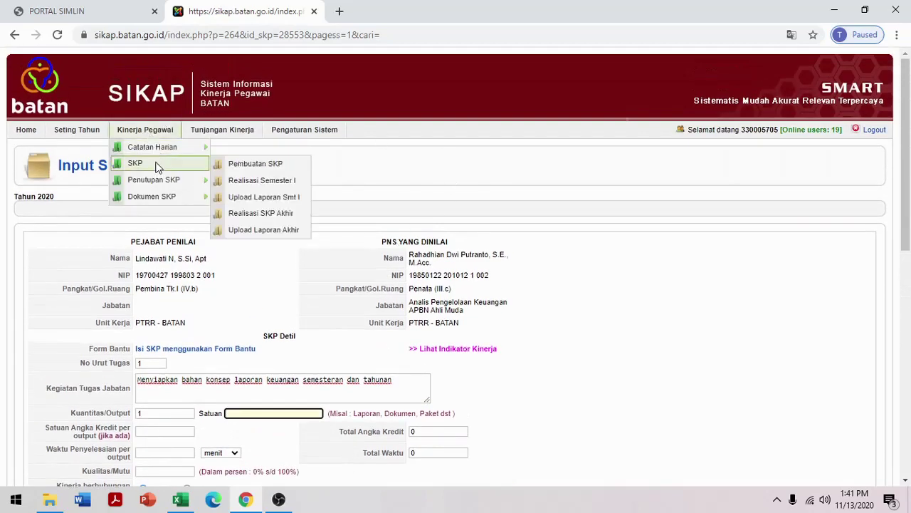
pyautogui.moveTo(170, 180)
pyautogui.rightClick(261, 183)
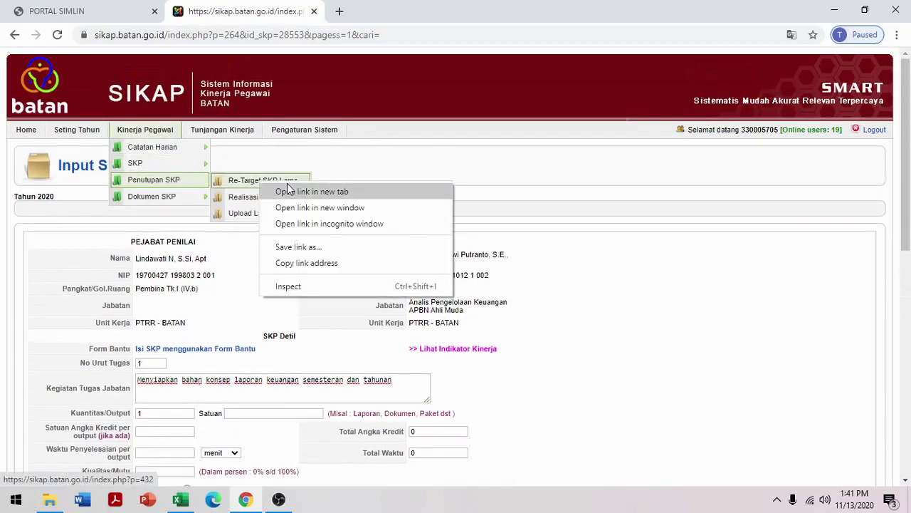
pyautogui.click(303, 192)
pyautogui.click(434, 11)
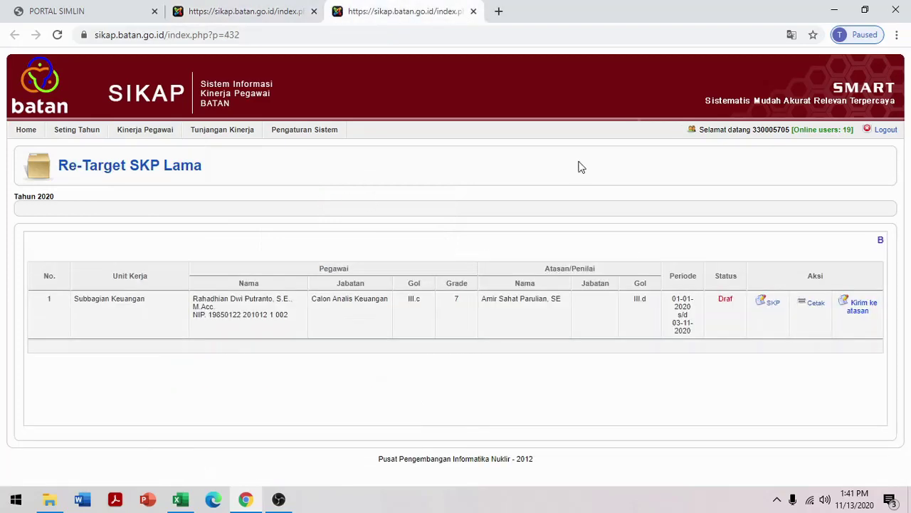
pyautogui.click(772, 303)
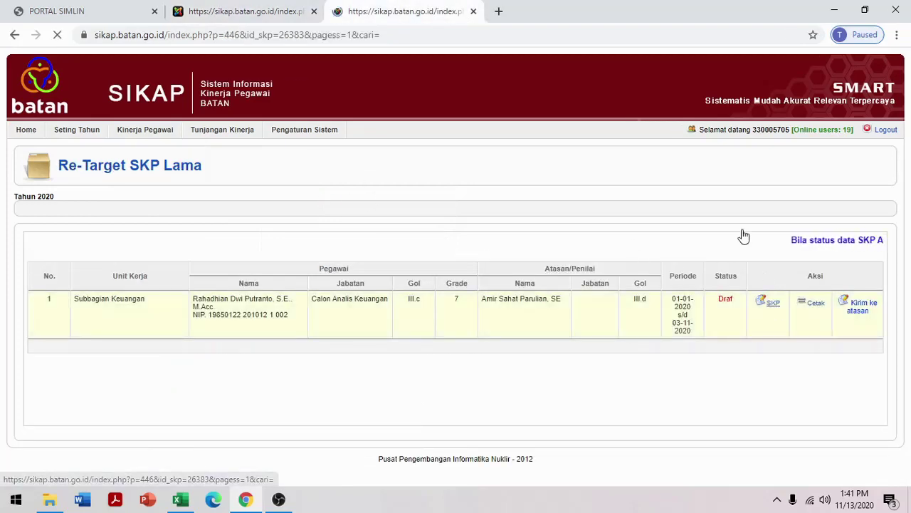
pyautogui.scroll(-4, 666, 210)
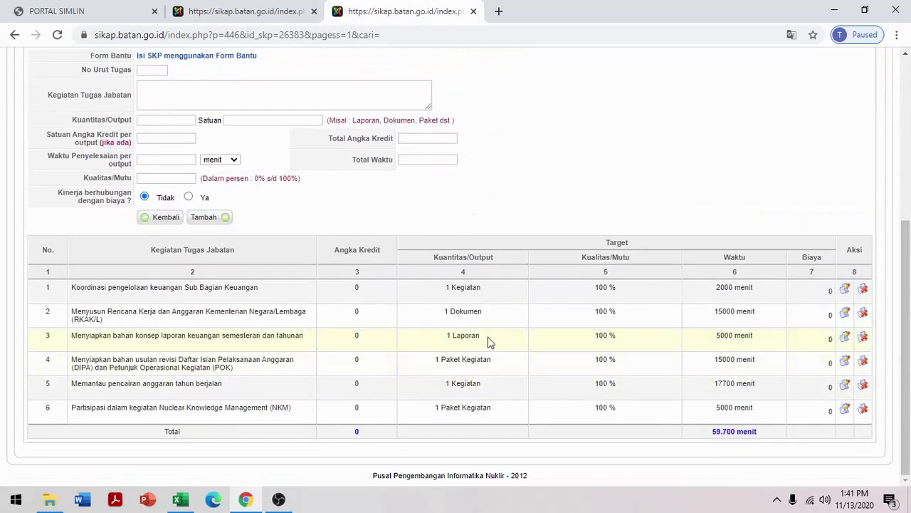
pyautogui.click(245, 11)
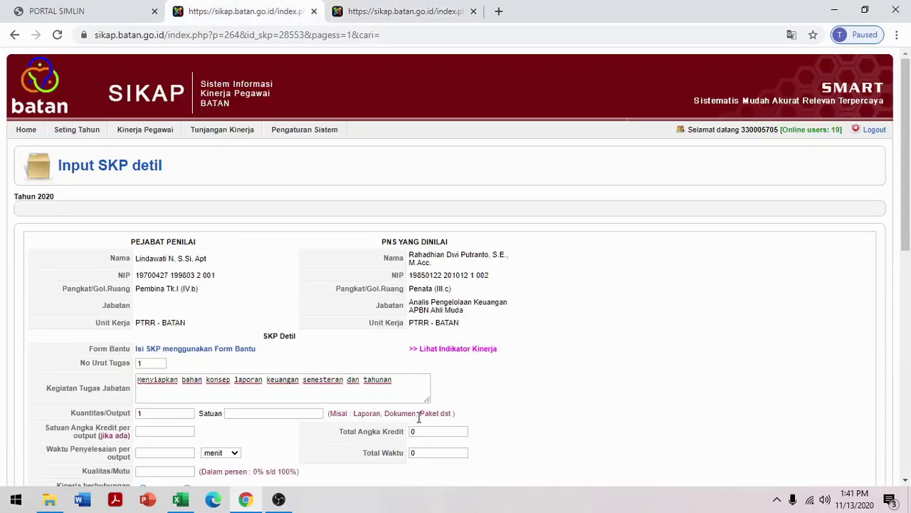
# Give task 1 unit Laporan, completion time 5000 menit and quality 100 percent
pyautogui.scroll(-2, 253, 287)
pyautogui.click(238, 280)
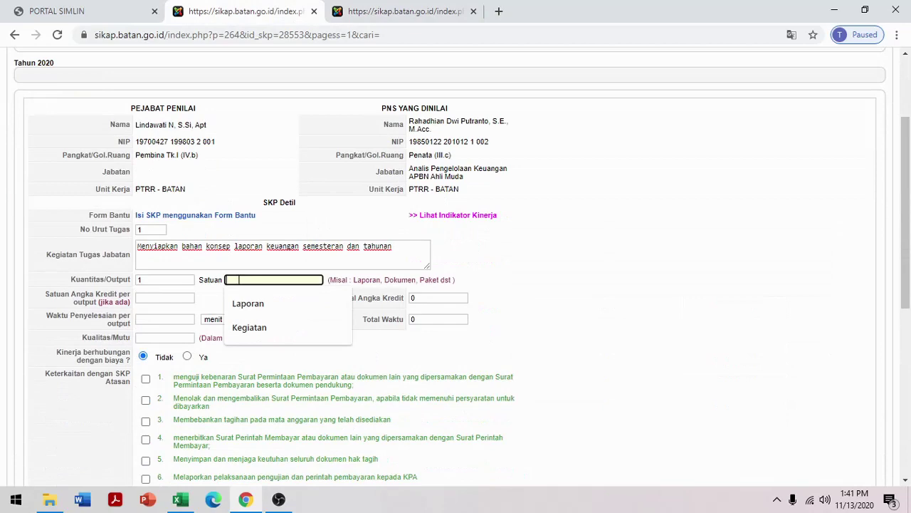
pyautogui.click(258, 302)
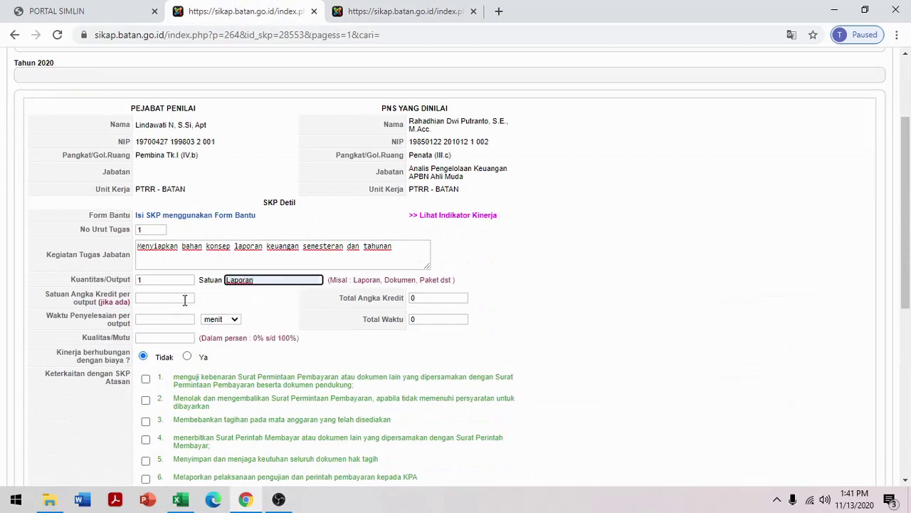
pyautogui.click(359, 10)
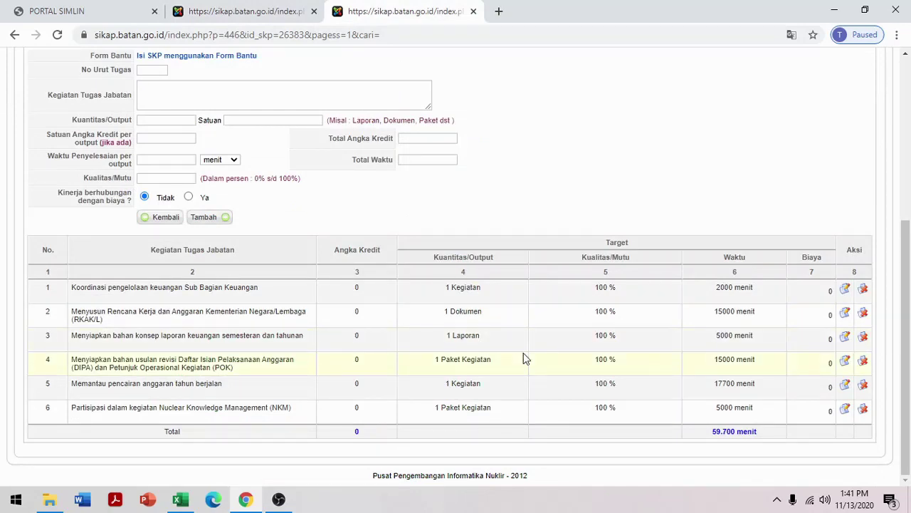
pyautogui.click(262, 12)
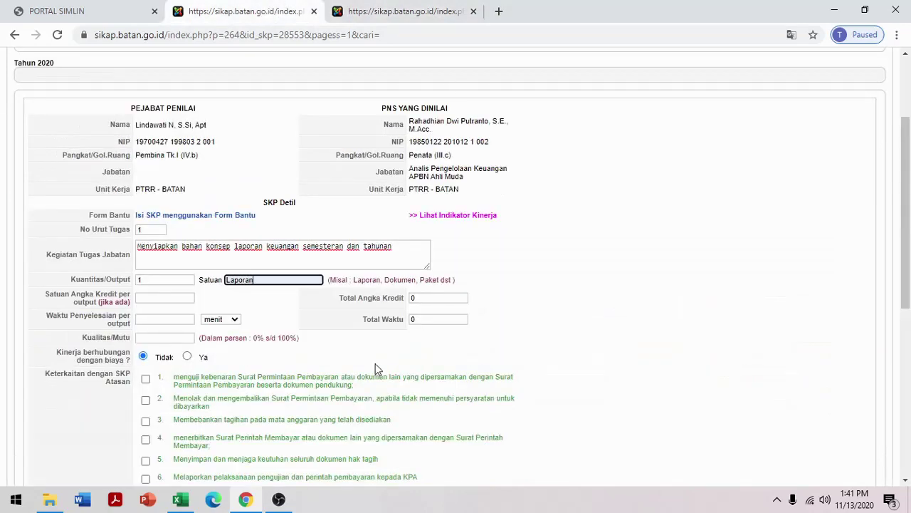
pyautogui.click(169, 318)
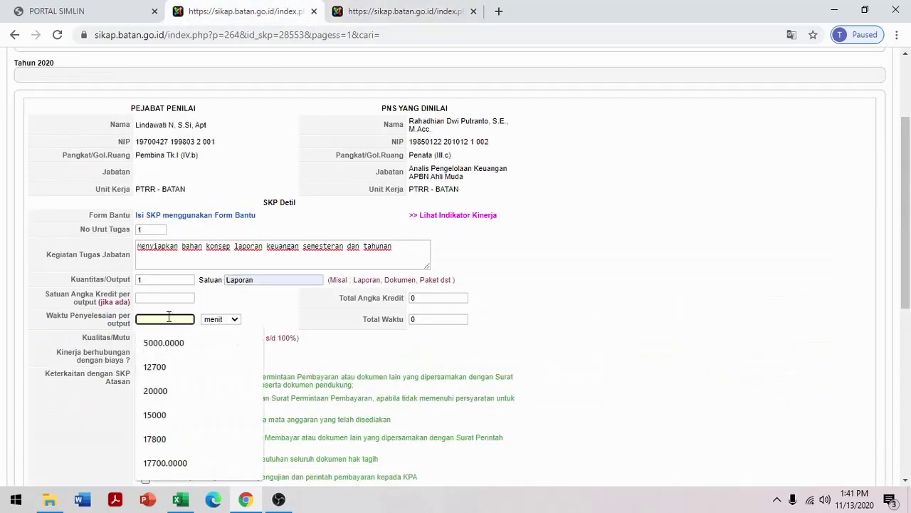
pyautogui.write('5000')
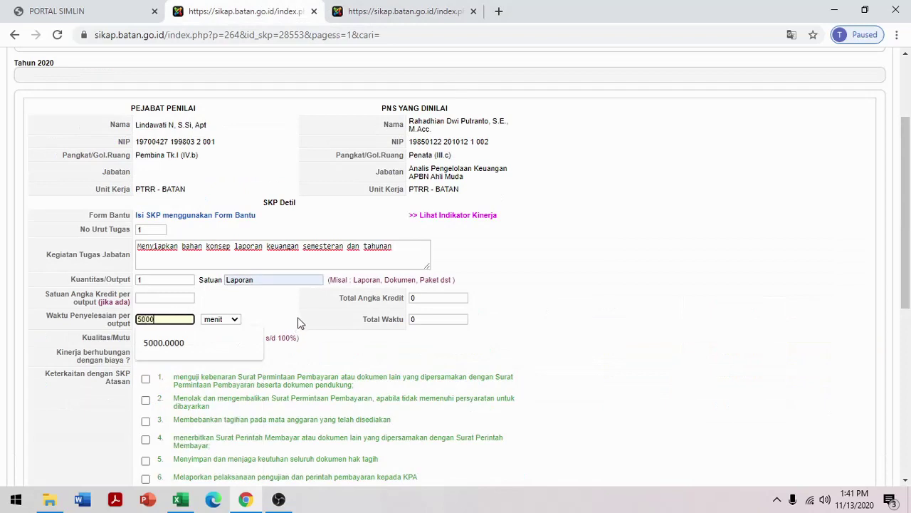
pyautogui.click(299, 318)
pyautogui.click(184, 337)
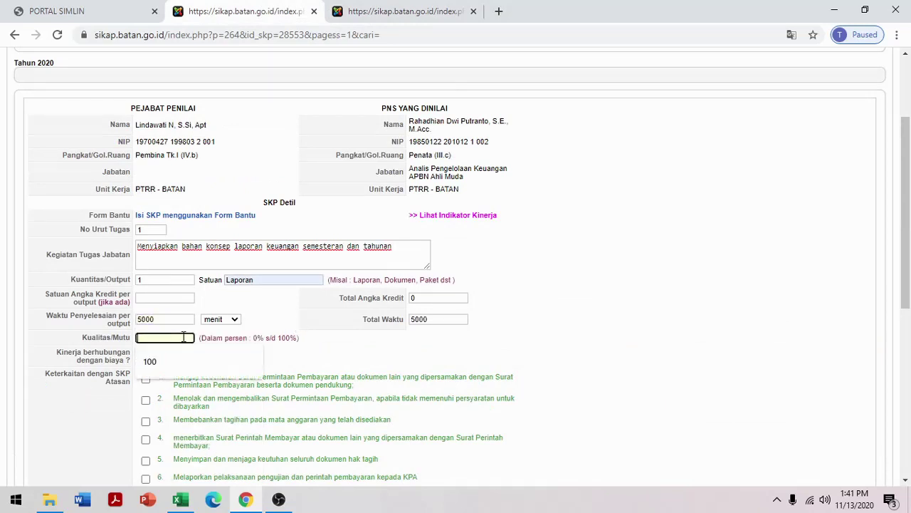
pyautogui.write('100')
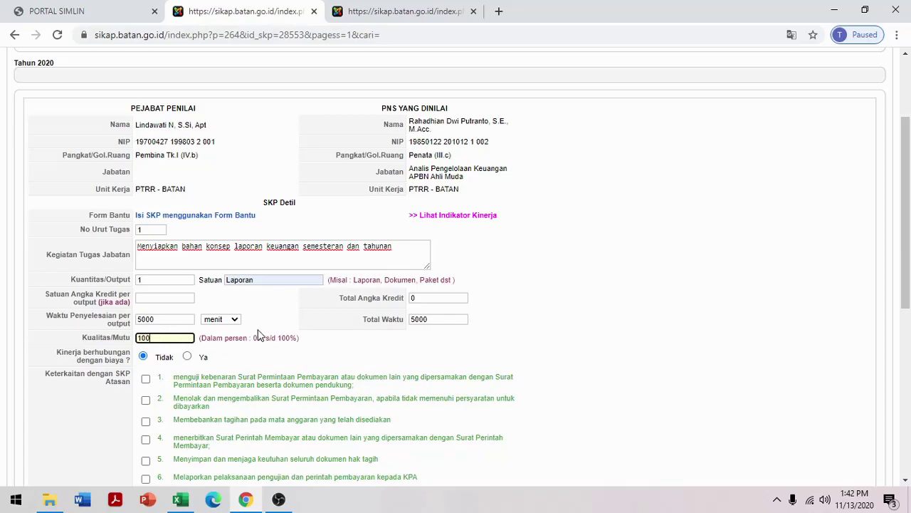
# Link task 1 to superior SKP item 14 on audit-finding recommendations
pyautogui.scroll(-2, 256, 334)
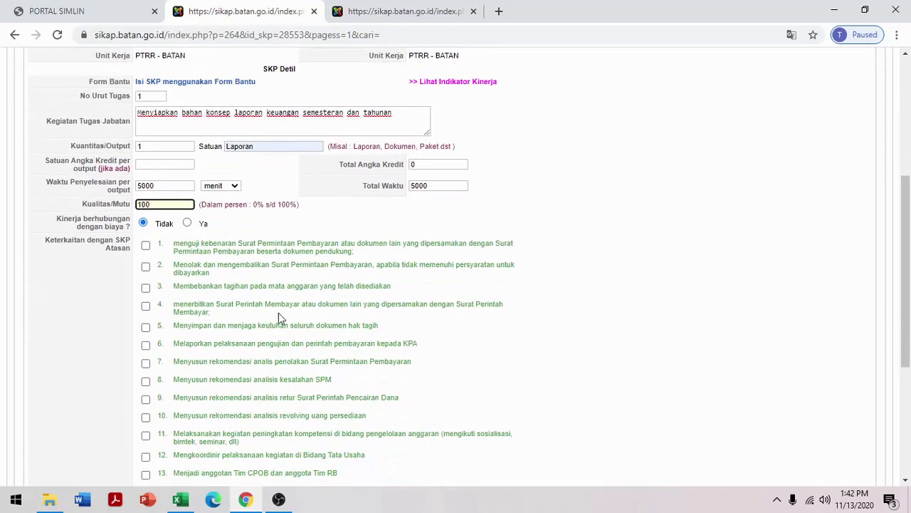
pyautogui.scroll(-2, 420, 301)
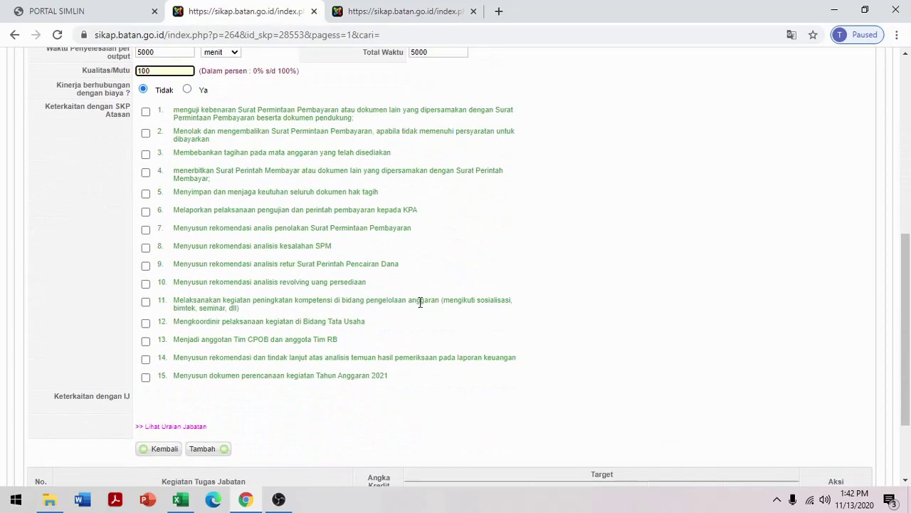
pyautogui.scroll(2, 474, 234)
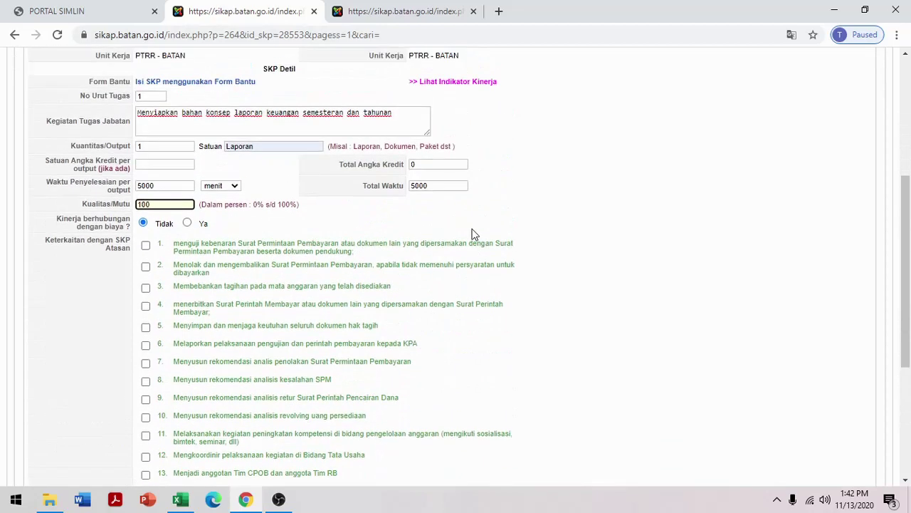
pyautogui.scroll(-2, 474, 234)
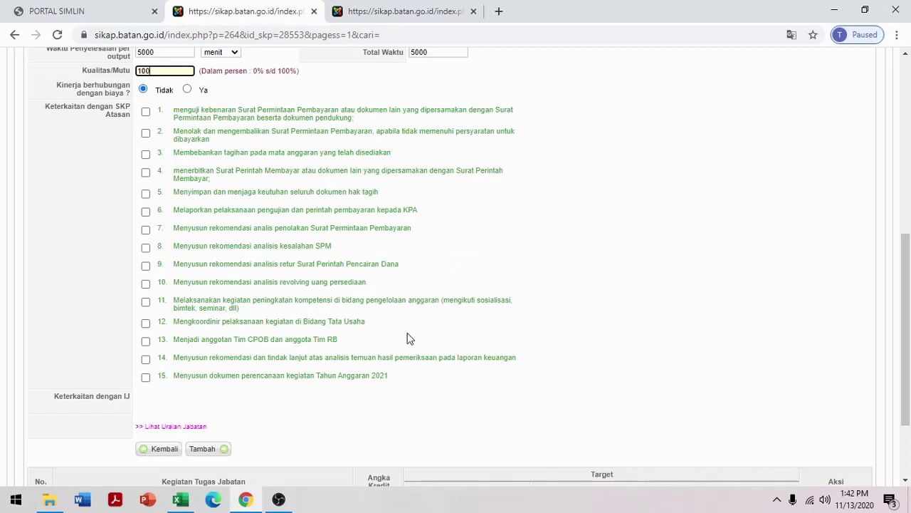
pyautogui.click(146, 359)
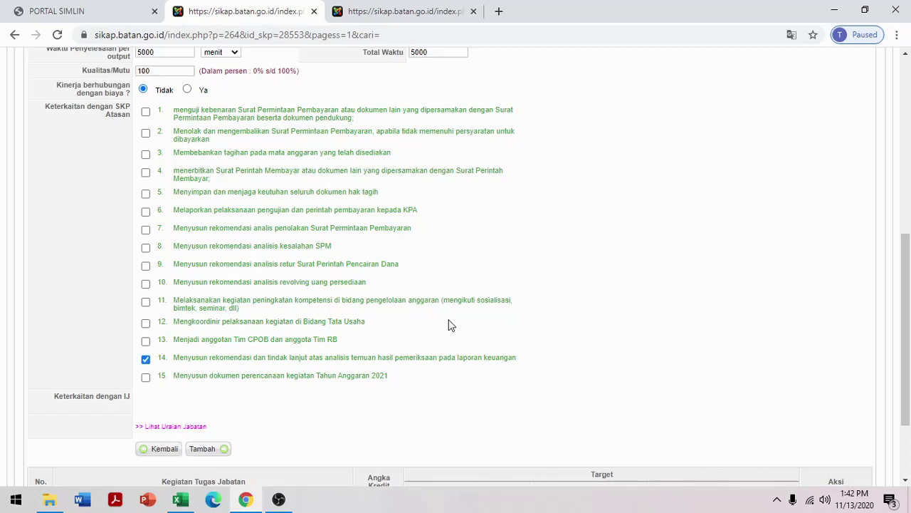
# Add task 1 to the 2020 SKP table, bringing the total to 5000 minutes
pyautogui.scroll(-2, 448, 325)
pyautogui.scroll(2, 258, 214)
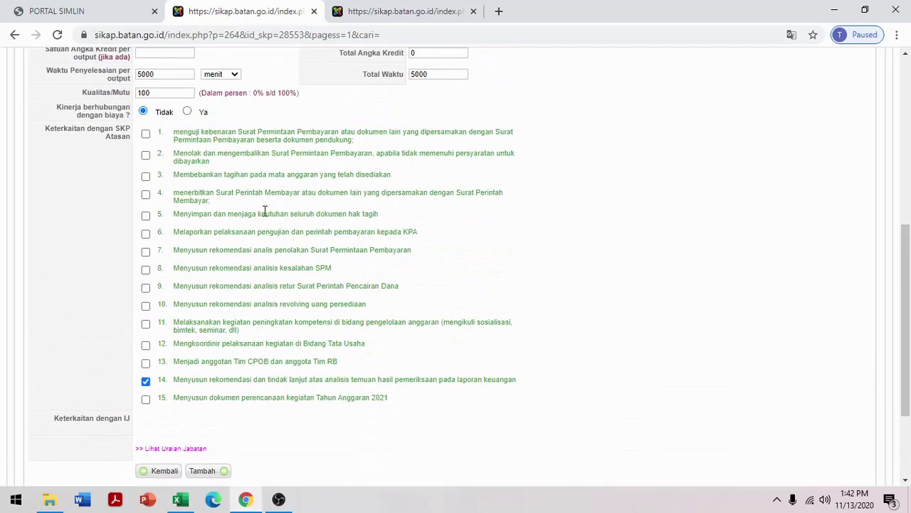
pyautogui.scroll(-2, 263, 210)
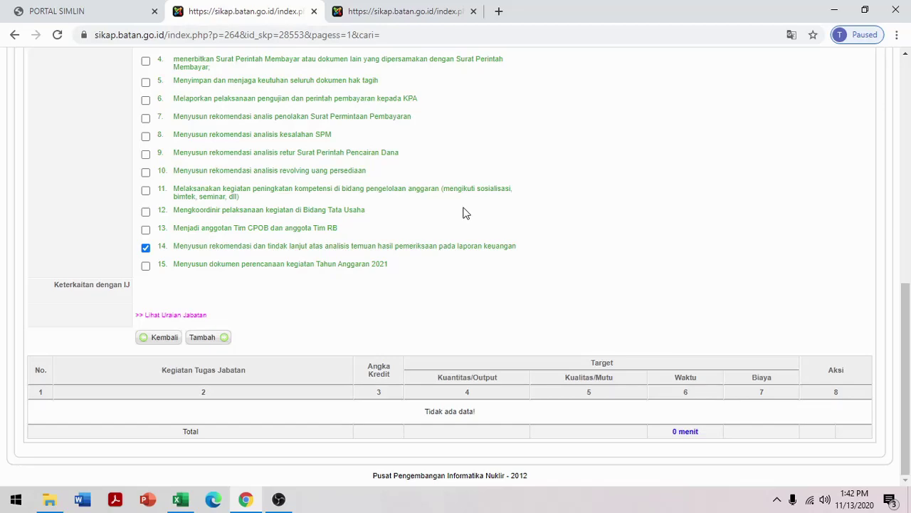
pyautogui.click(201, 339)
pyautogui.scroll(-8, 736, 255)
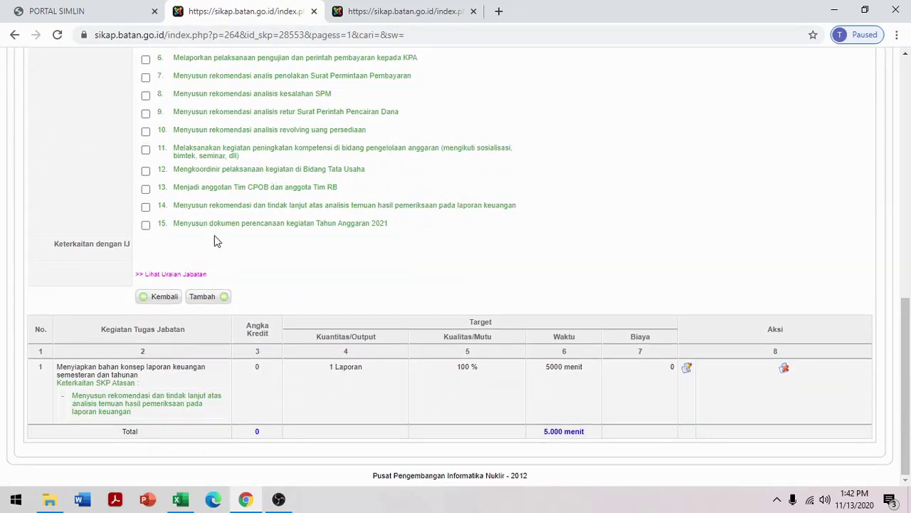
pyautogui.scroll(1, 217, 237)
pyautogui.scroll(2, 221, 238)
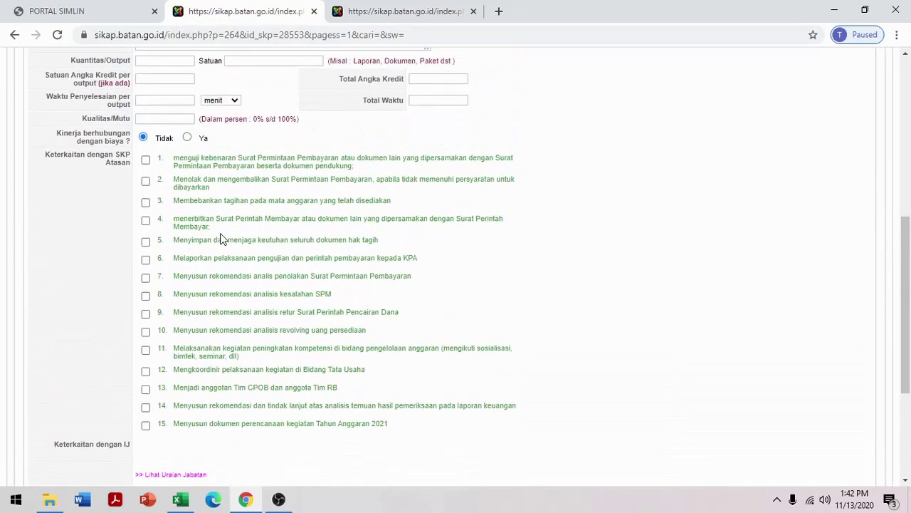
pyautogui.scroll(-3, 223, 238)
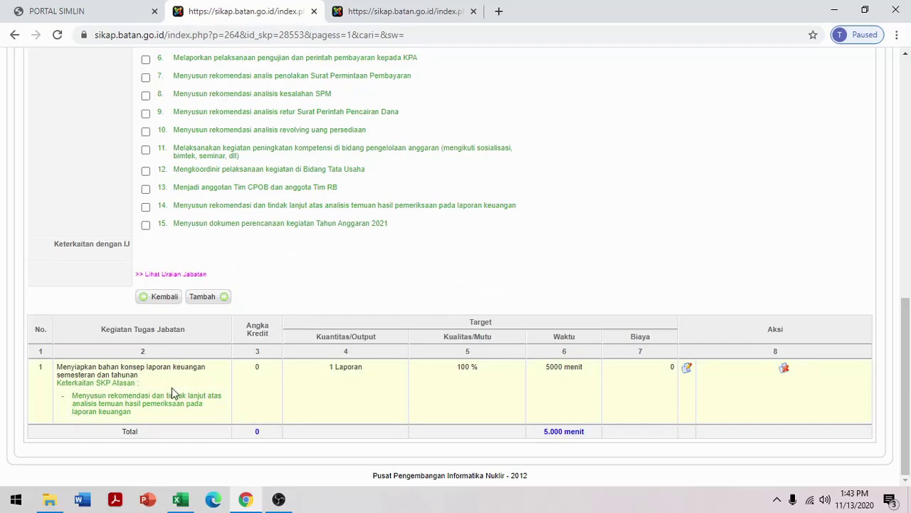
pyautogui.scroll(3, 171, 394)
# Enter task number 2 with old row 4's description, the DIPA and POK revision proposal
pyautogui.click(422, 11)
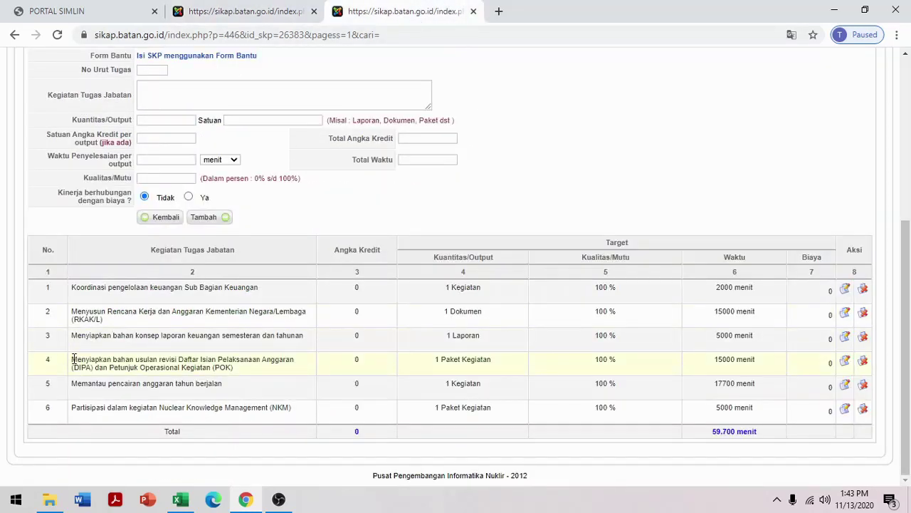
pyautogui.moveTo(73, 359); pyautogui.dragTo(251, 376)
pyautogui.hotkey('ctrl', 'c')
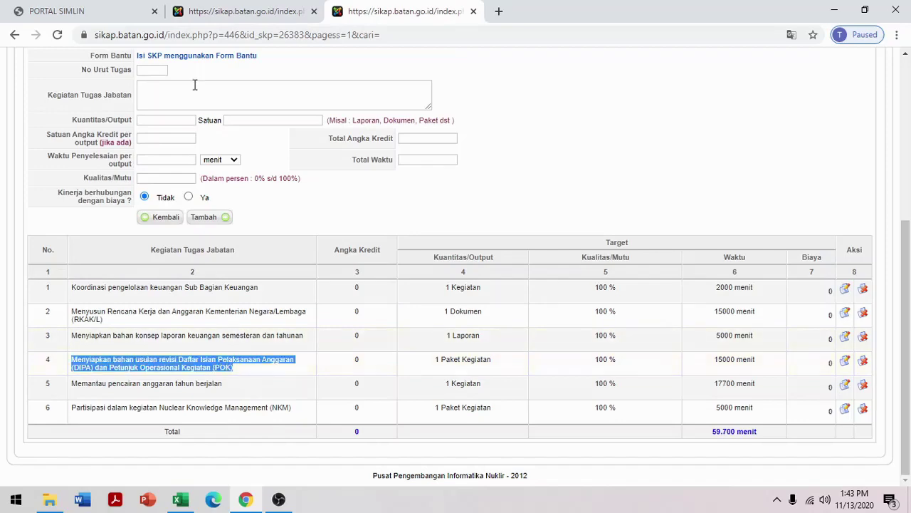
pyautogui.click(243, 12)
pyautogui.scroll(4, 252, 250)
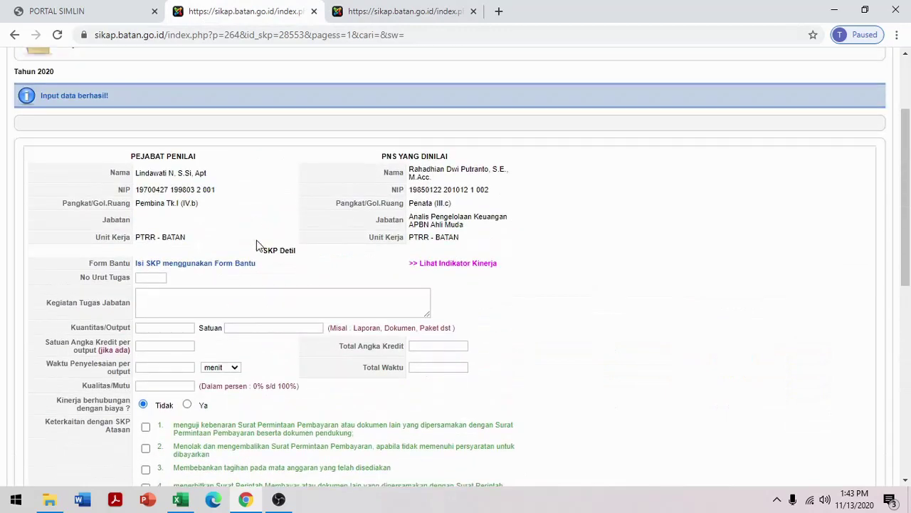
pyautogui.click(159, 277)
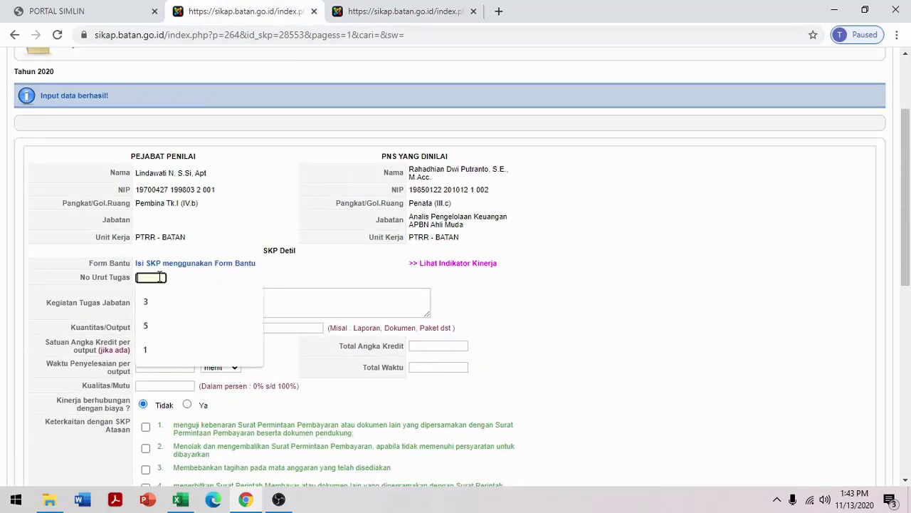
pyautogui.write('2')
pyautogui.click(165, 304)
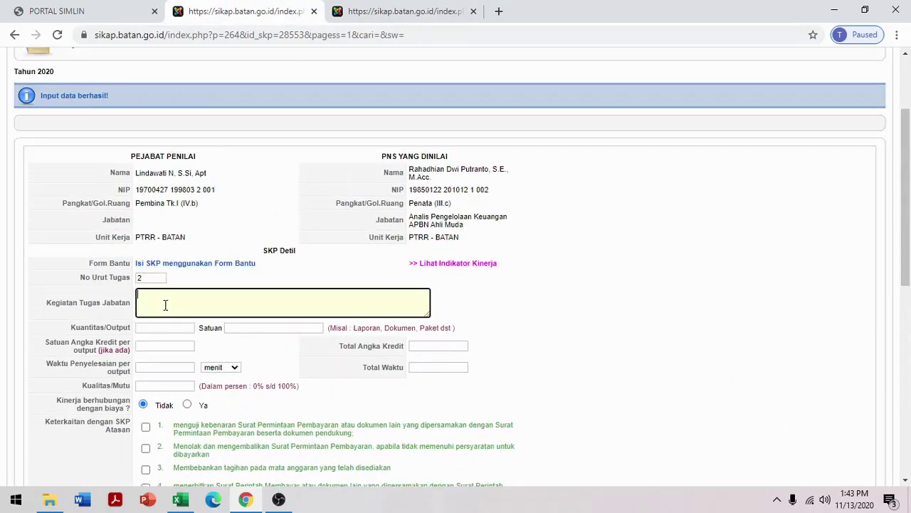
pyautogui.hotkey('ctrl', 'v')
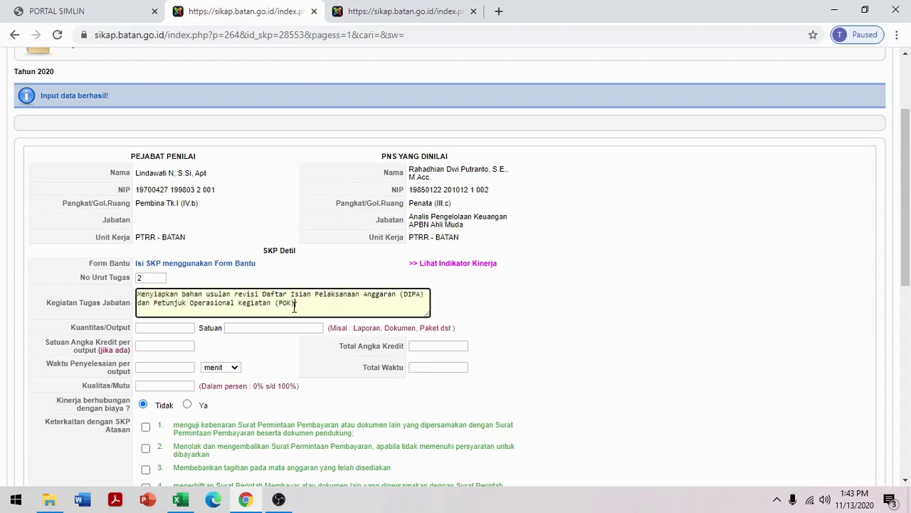
pyautogui.scroll(-2, 171, 306)
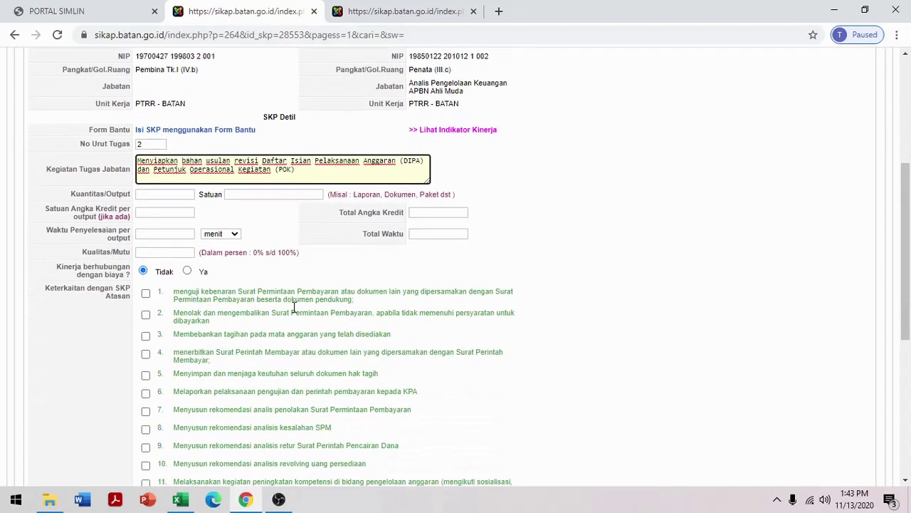
pyautogui.click(180, 194)
pyautogui.click(419, 11)
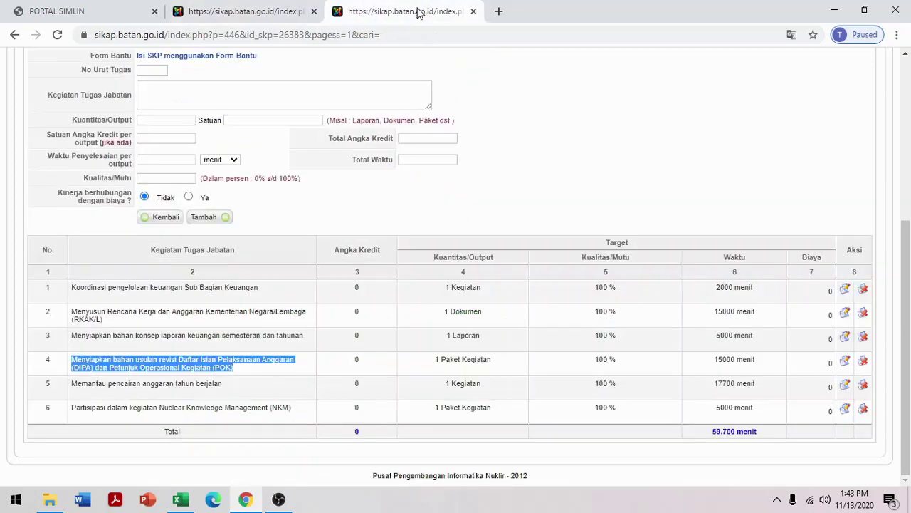
# Give task 2 unit Paket Kegiatan, completion time 5000 minutes and quality 100
pyautogui.click(225, 11)
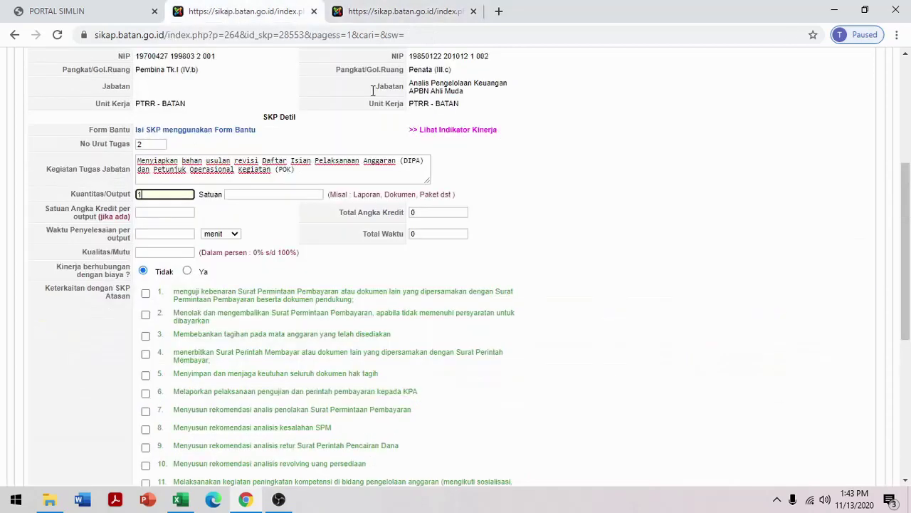
pyautogui.click(260, 193)
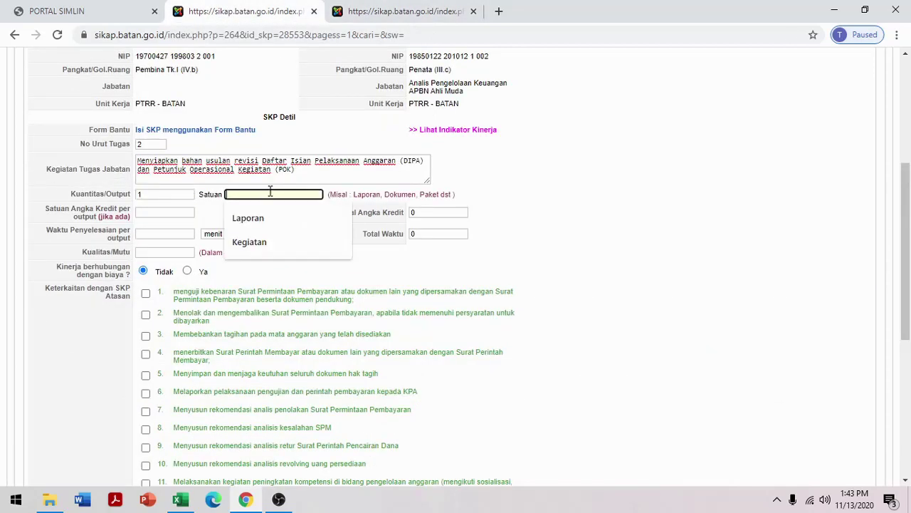
pyautogui.write('Pake')
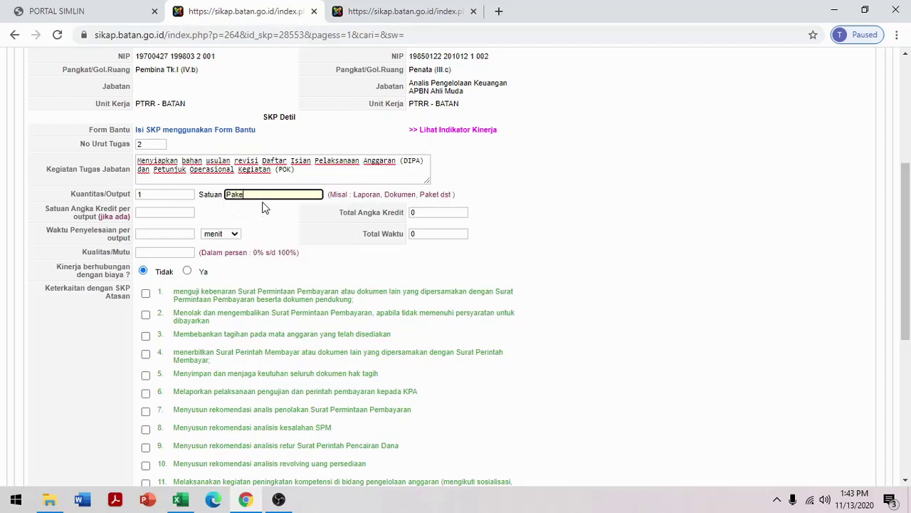
pyautogui.write('t Kegiatan')
pyautogui.click(177, 233)
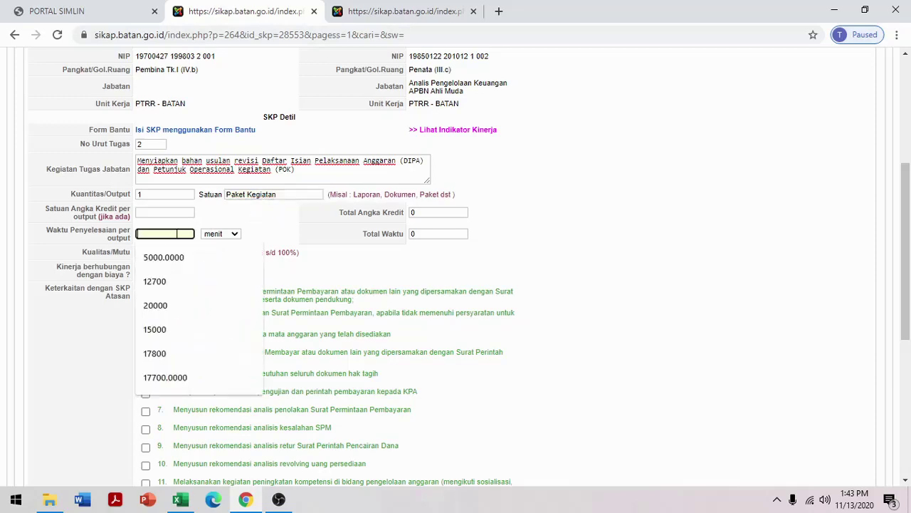
pyautogui.click(374, 11)
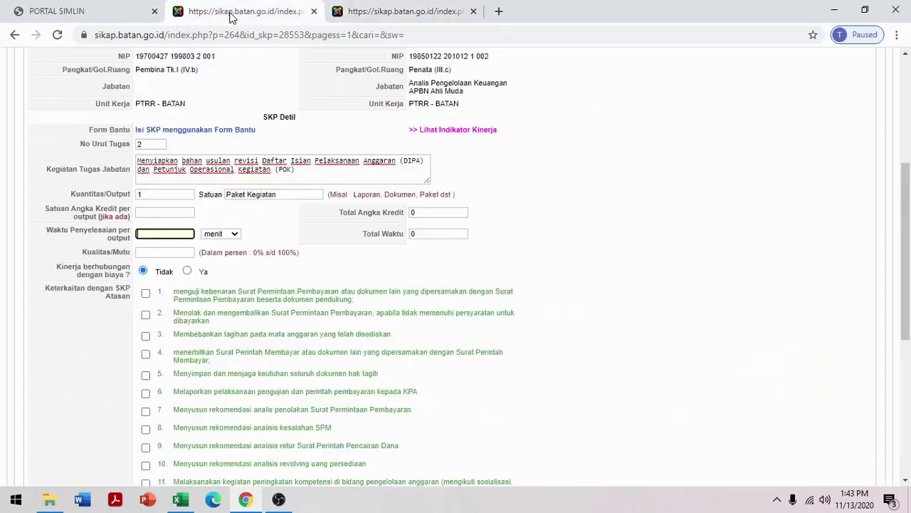
pyautogui.click(229, 14)
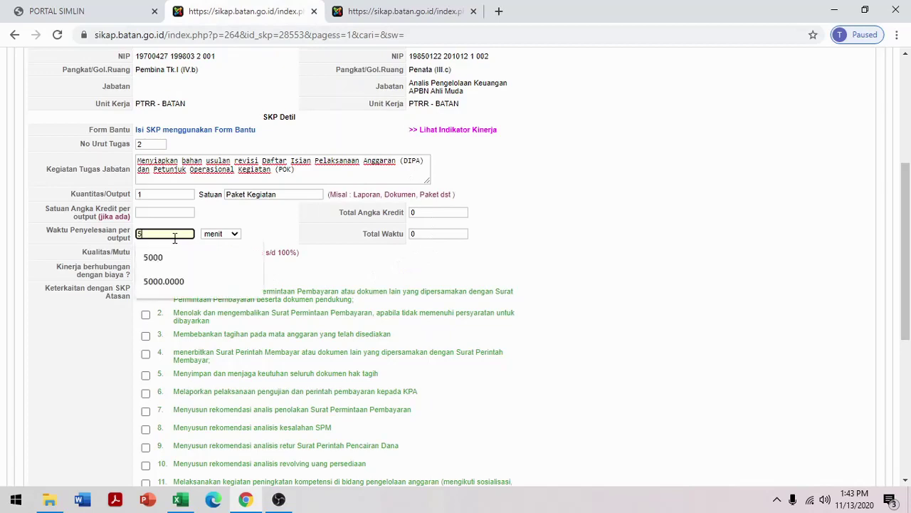
pyautogui.write('5000')
pyautogui.click(290, 235)
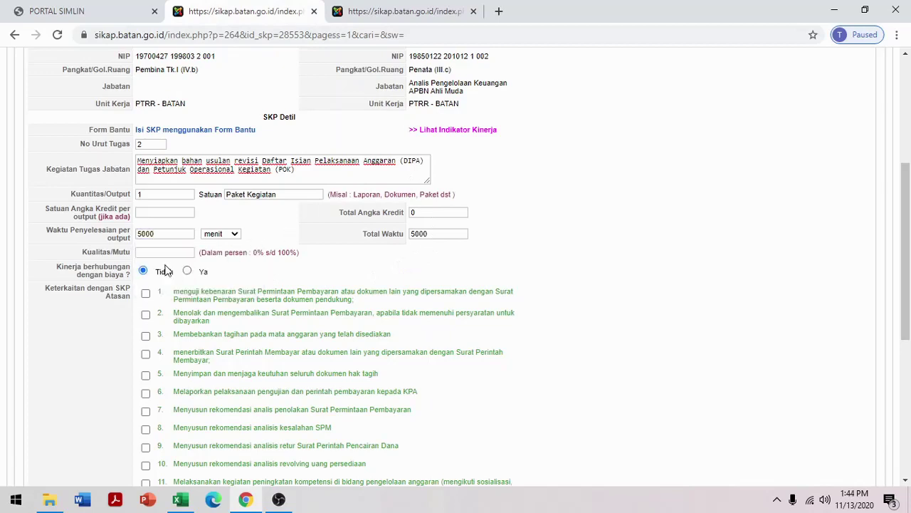
pyautogui.click(172, 253)
pyautogui.write('100')
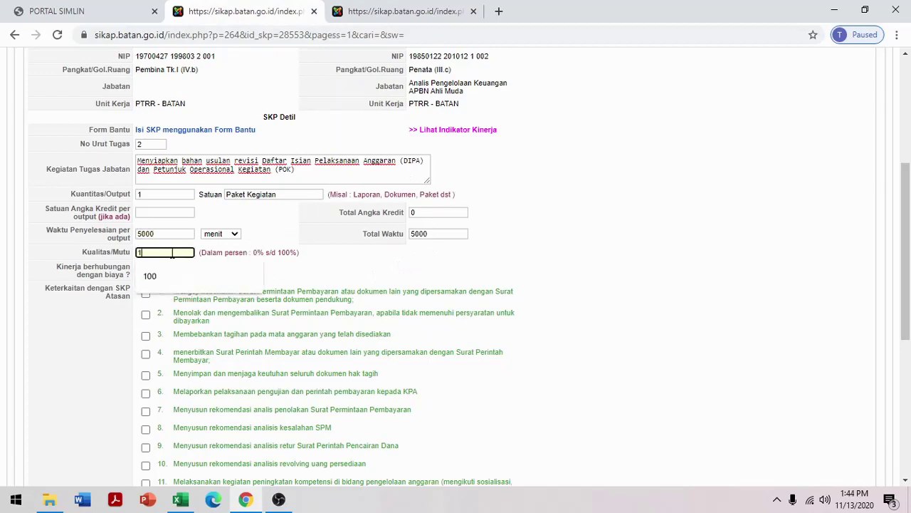
pyautogui.click(299, 224)
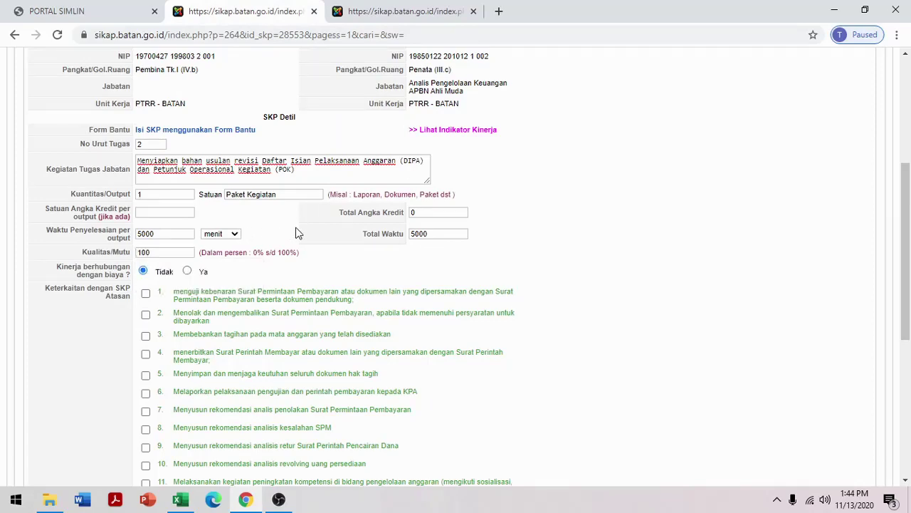
pyautogui.scroll(-3, 296, 229)
pyautogui.scroll(3, 295, 230)
# Link task 2 to superior item 14 and add it as row 2, totalling 10.000 minutes
pyautogui.scroll(-3, 297, 235)
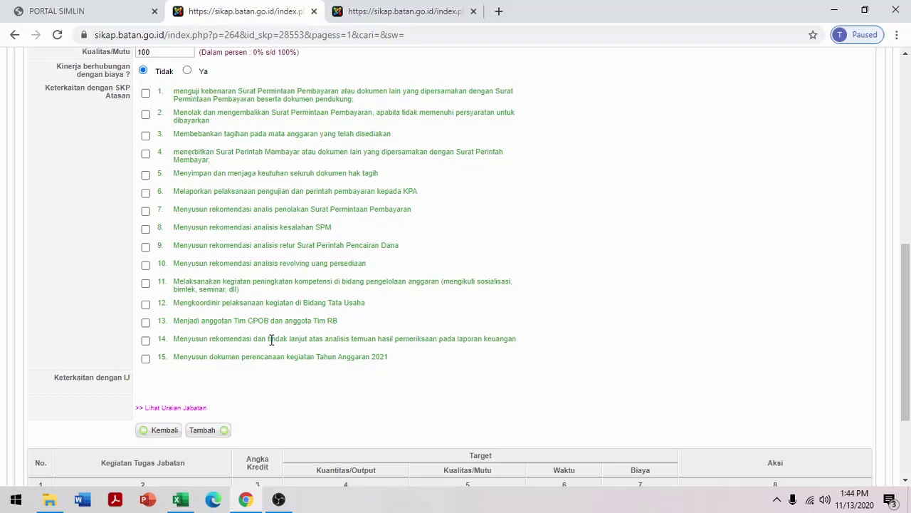
pyautogui.scroll(2, 281, 313)
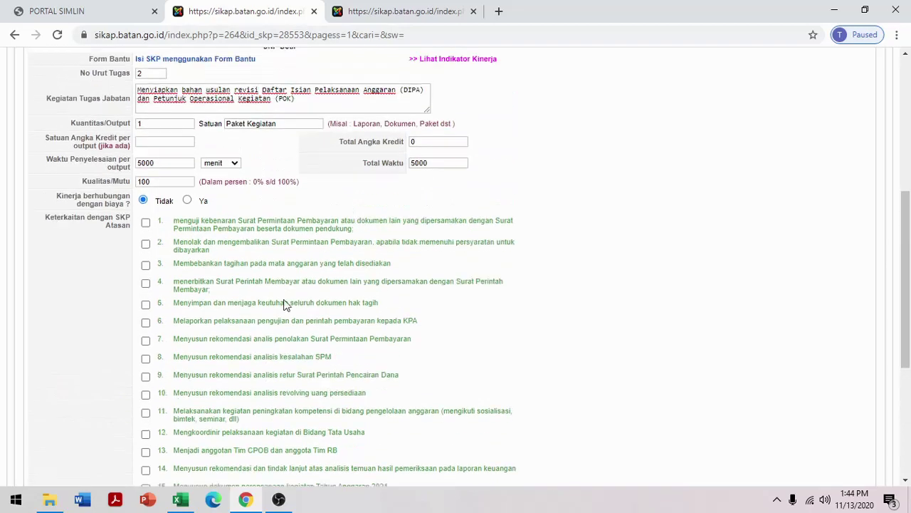
pyautogui.scroll(-1, 205, 268)
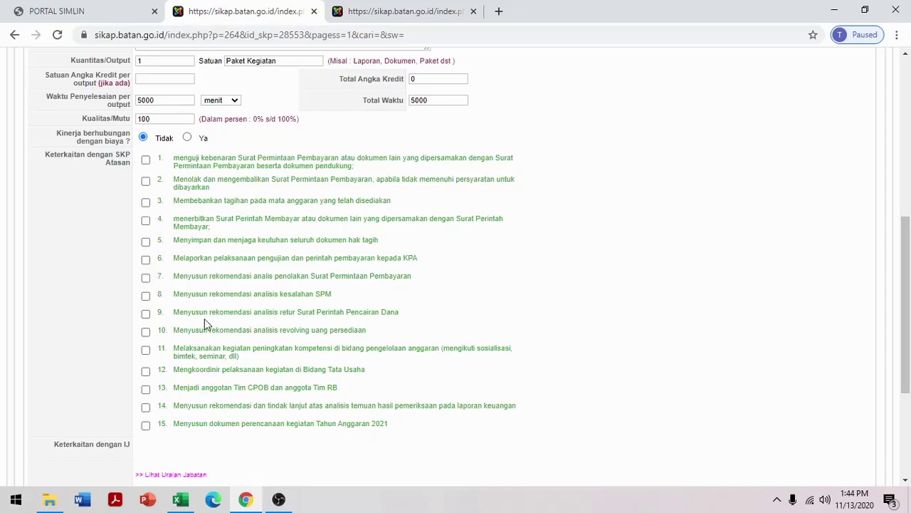
pyautogui.click(146, 407)
pyautogui.scroll(-3, 568, 220)
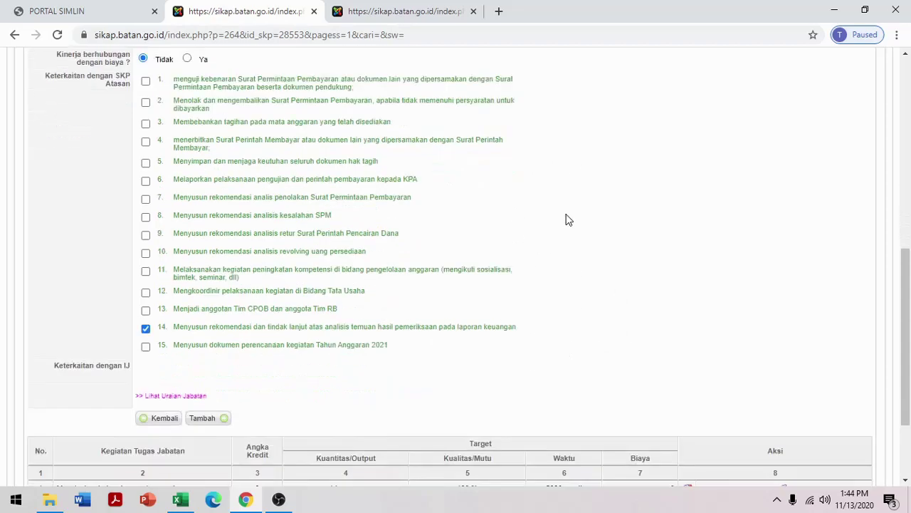
pyautogui.click(204, 297)
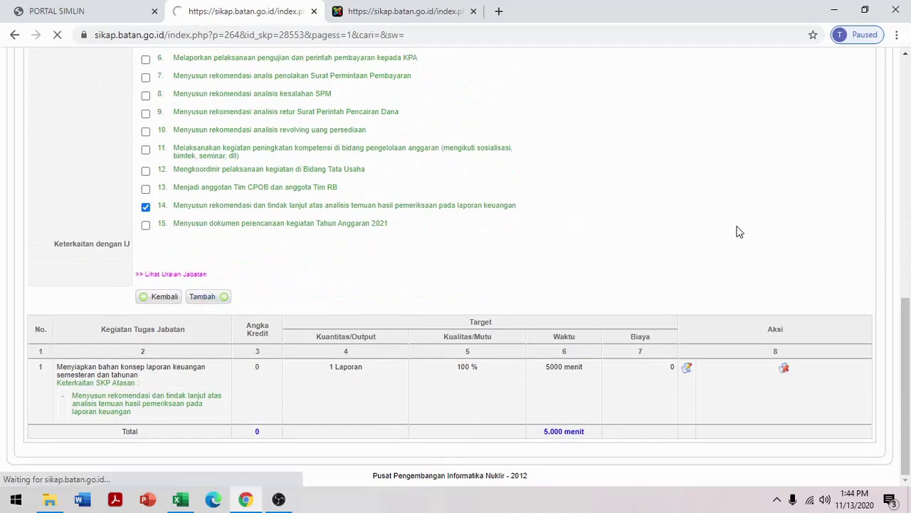
pyautogui.scroll(-10, 739, 227)
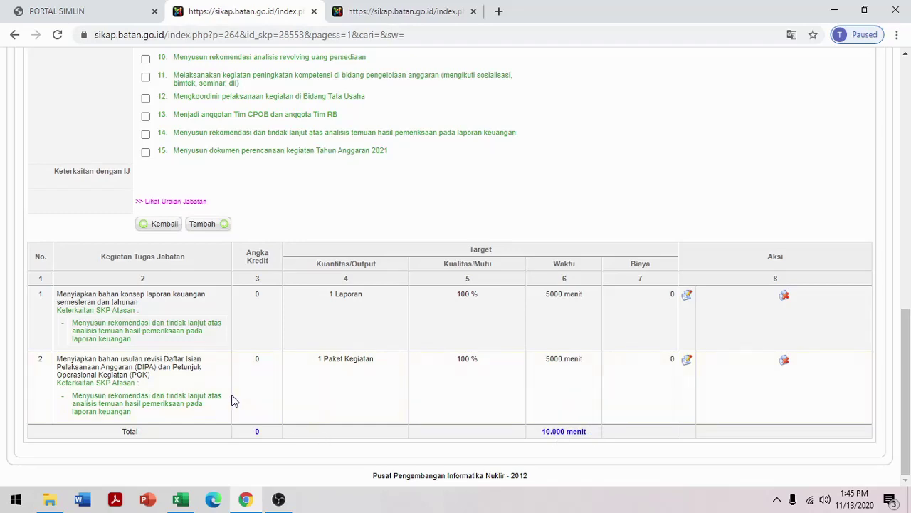
pyautogui.hotkey('ctrl', 'Tab')
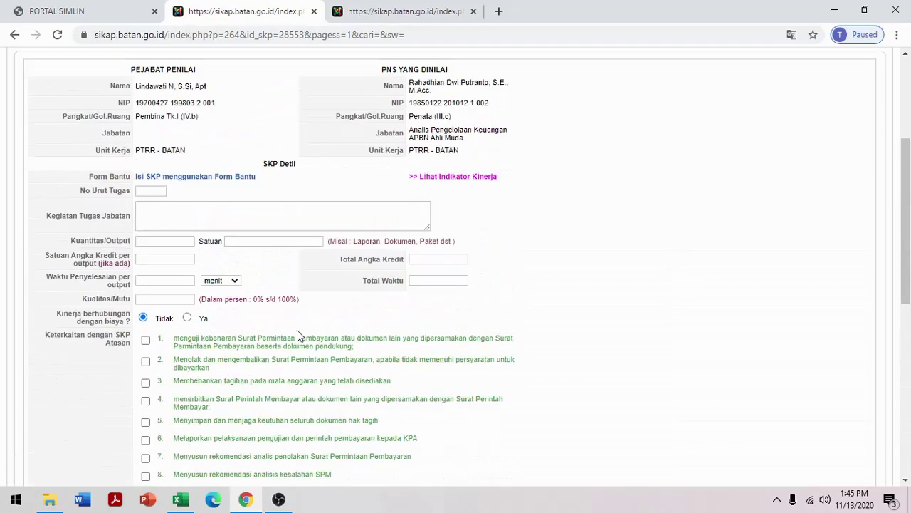
# Enter task number 3 with old task 5's description, Memantau pencairan anggaran tahun berjalan
pyautogui.scroll(-2, 297, 330)
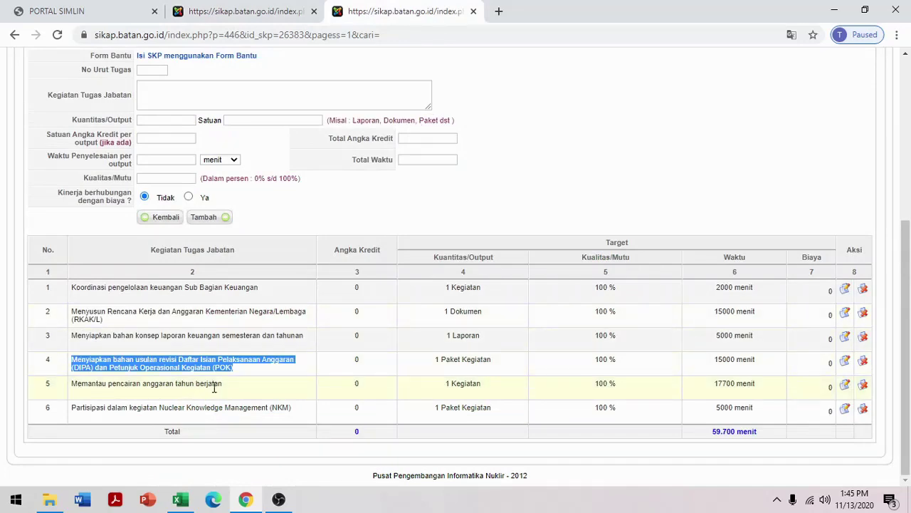
pyautogui.moveTo(224, 385); pyautogui.dragTo(74, 385)
pyautogui.hotkey('ctrl', 'c')
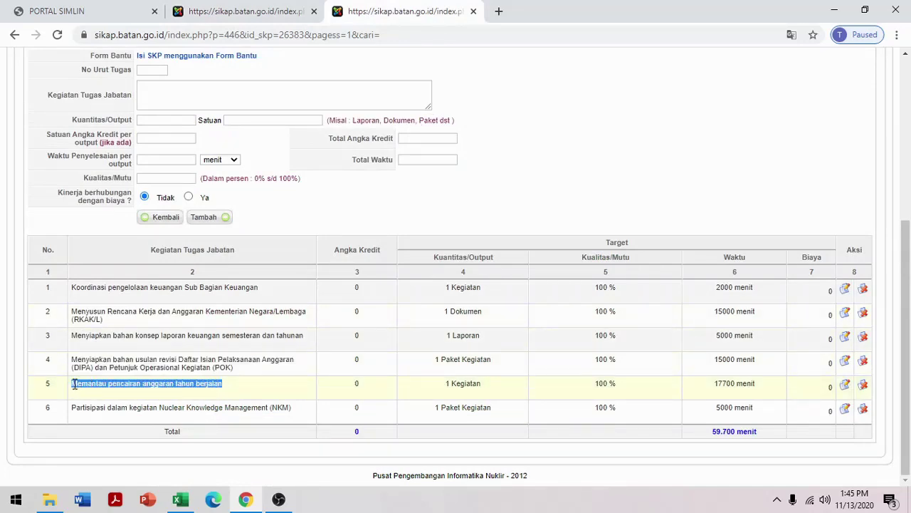
pyautogui.click(235, 12)
pyautogui.click(164, 204)
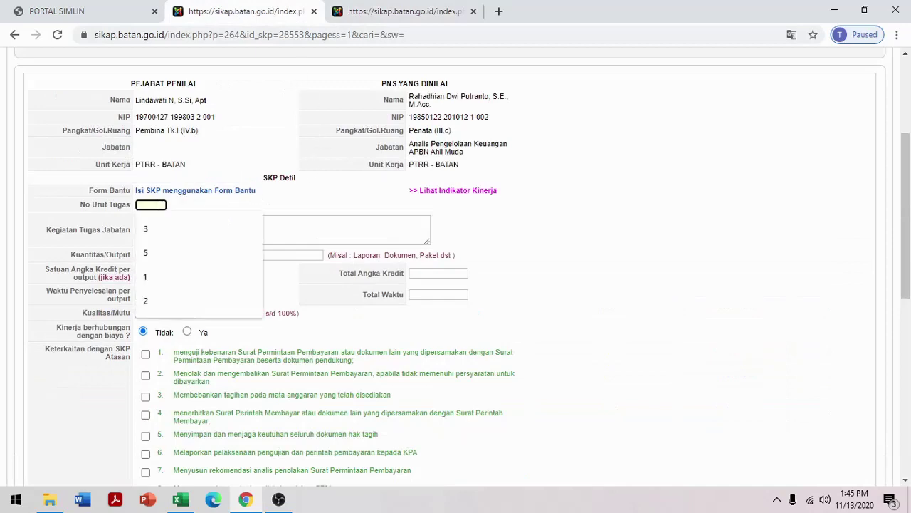
pyautogui.click(398, 12)
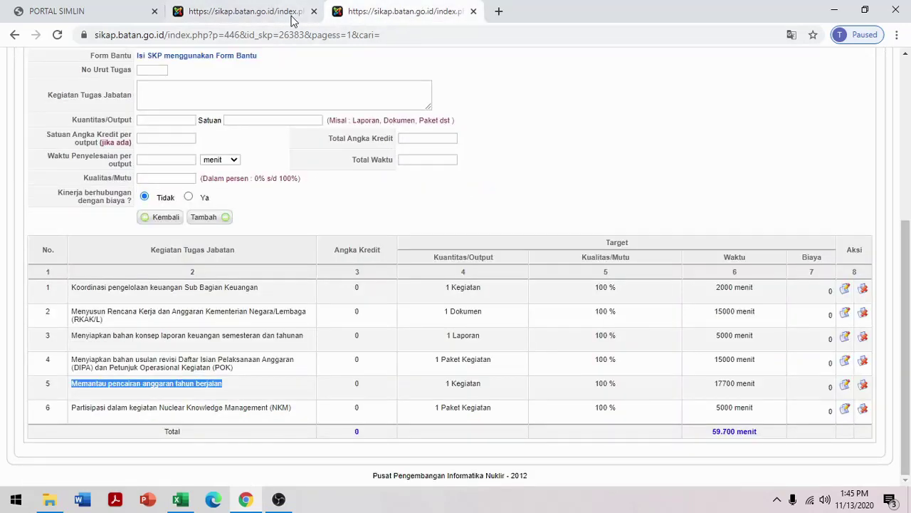
pyautogui.click(292, 20)
pyautogui.scroll(-5, 370, 340)
pyautogui.scroll(4, 333, 268)
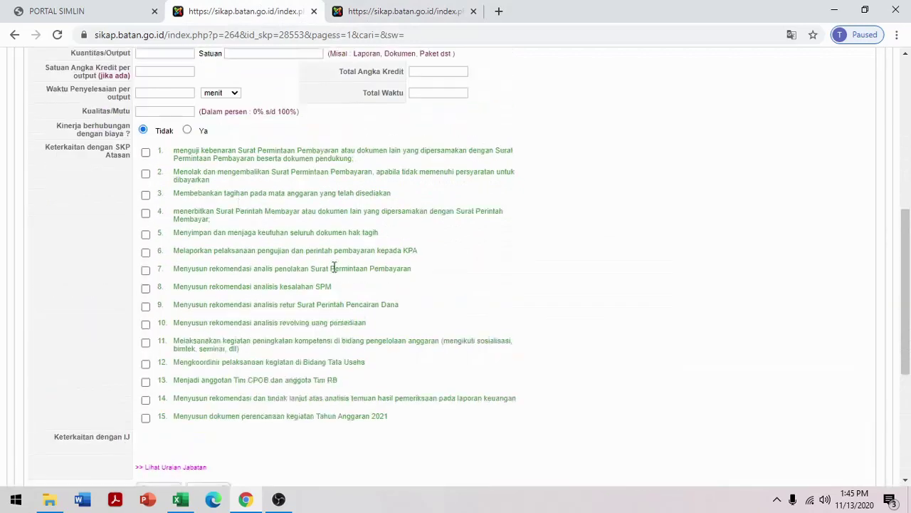
pyautogui.scroll(3, 333, 267)
pyautogui.write('3')
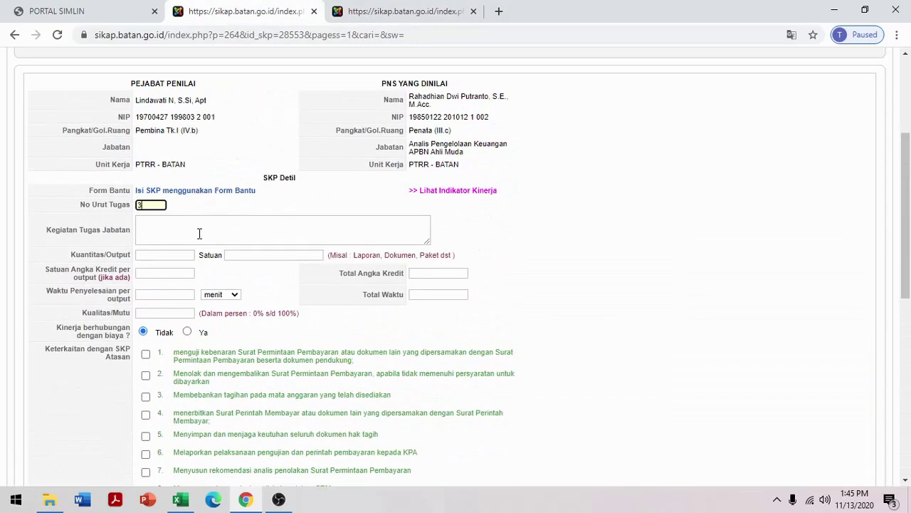
pyautogui.click(200, 233)
pyautogui.hotkey('ctrl', 'v')
# Set task 3's output target to 1 Kegiatan
pyautogui.click(166, 255)
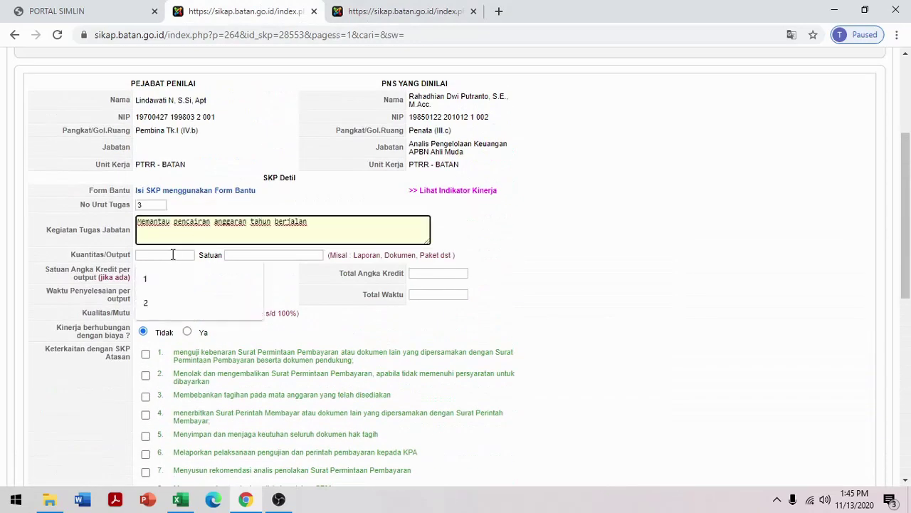
pyautogui.click(377, 7)
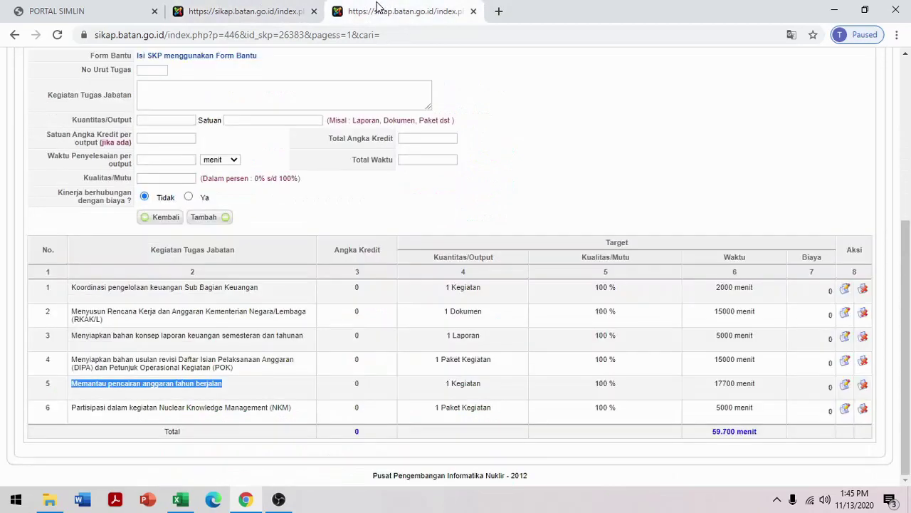
pyautogui.click(262, 10)
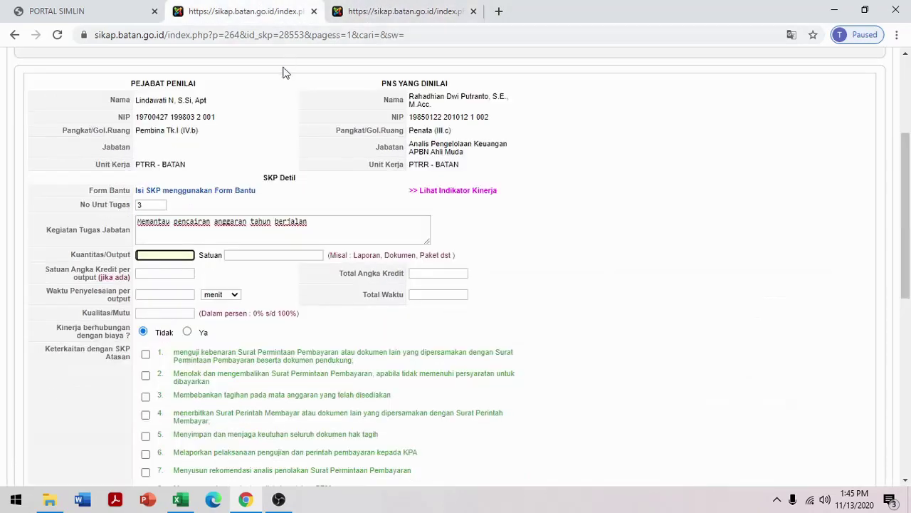
pyautogui.write('1')
pyautogui.click(269, 256)
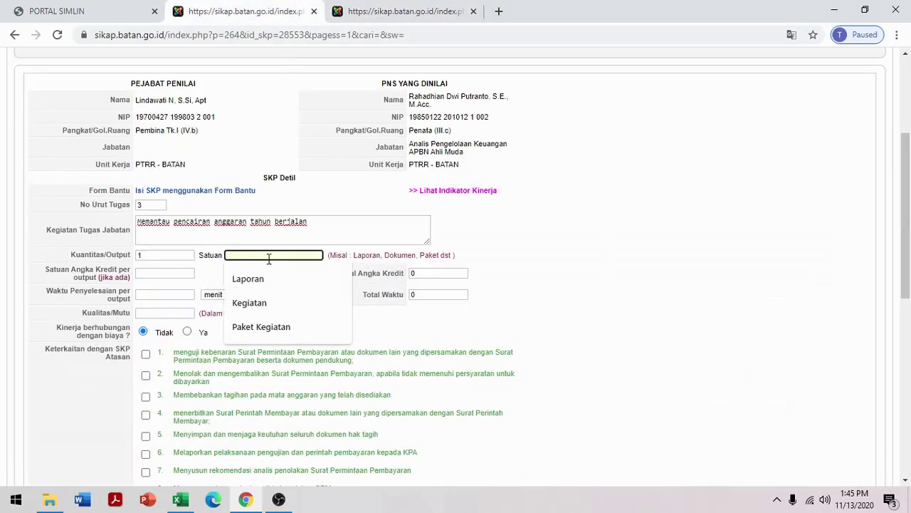
pyautogui.write('Kegiatan')
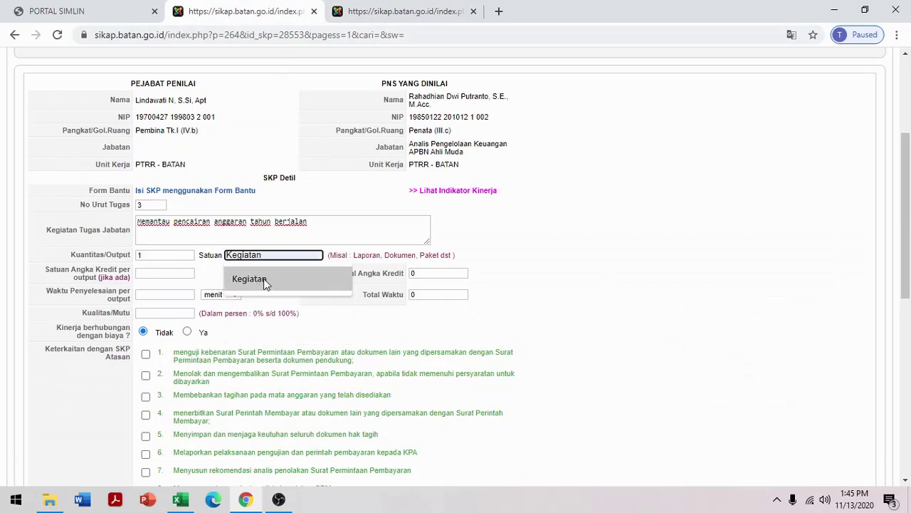
pyautogui.click(264, 278)
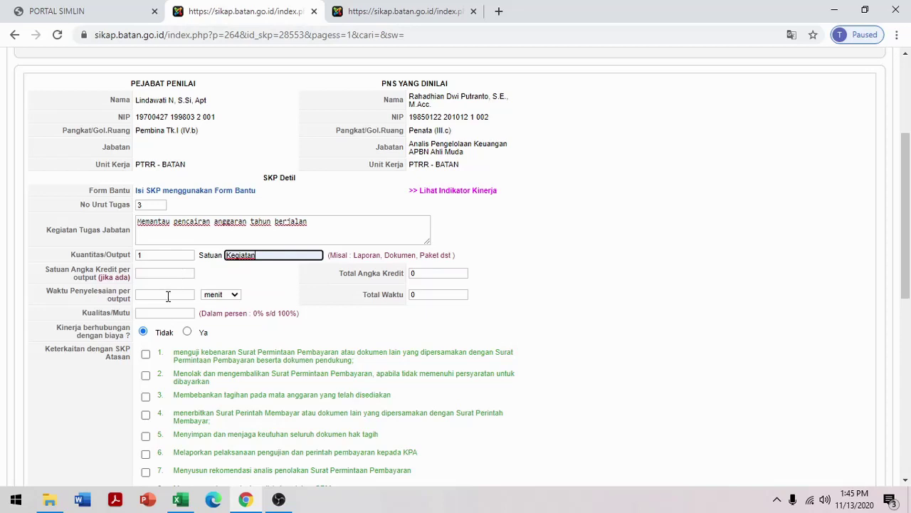
# Set task 3's completion time to 2300 minutes and quality to 100
pyautogui.click(168, 296)
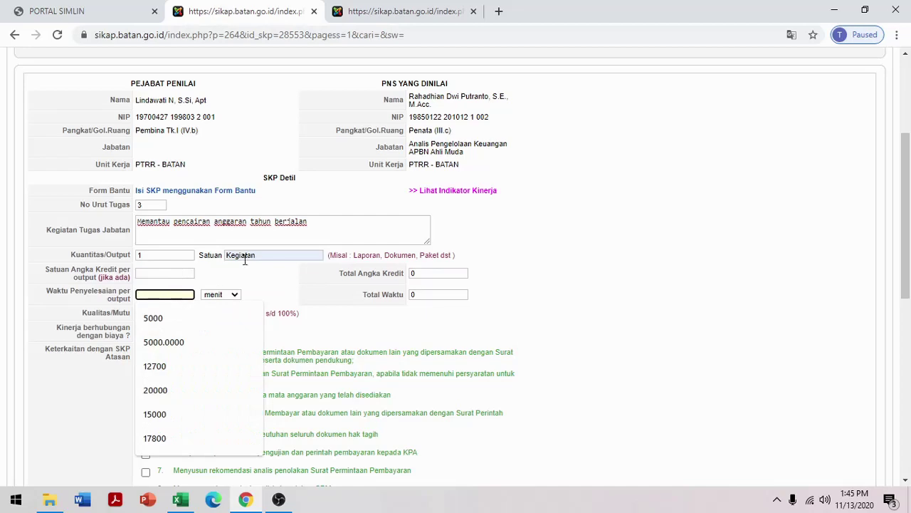
pyautogui.click(569, 219)
pyautogui.click(427, 11)
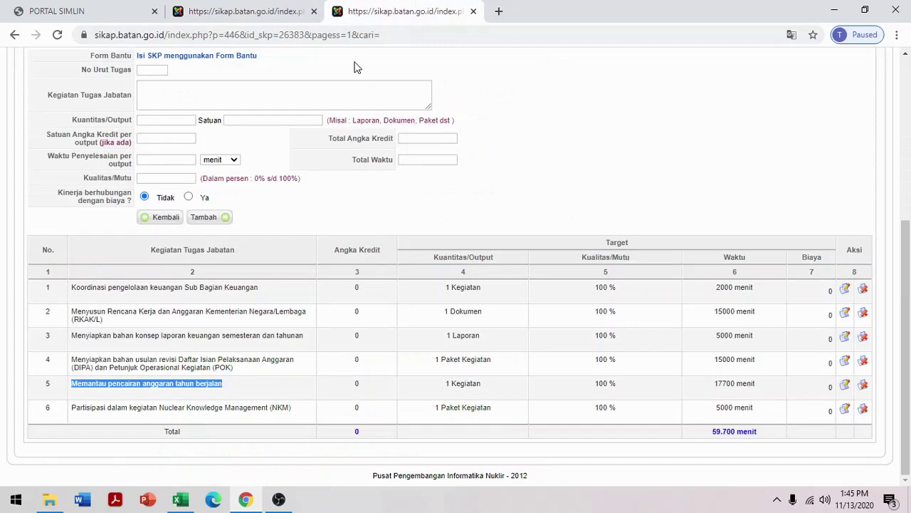
pyautogui.click(256, 12)
pyautogui.scroll(-7, 644, 396)
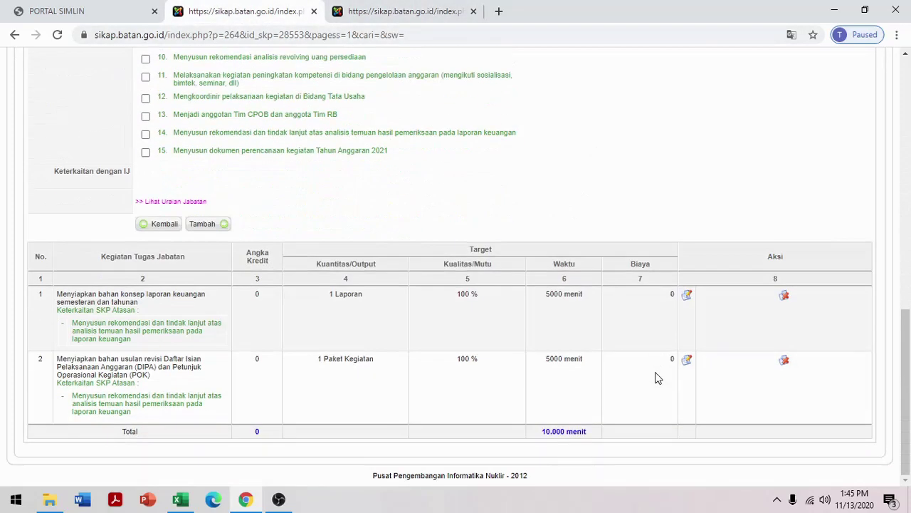
pyautogui.scroll(5, 655, 370)
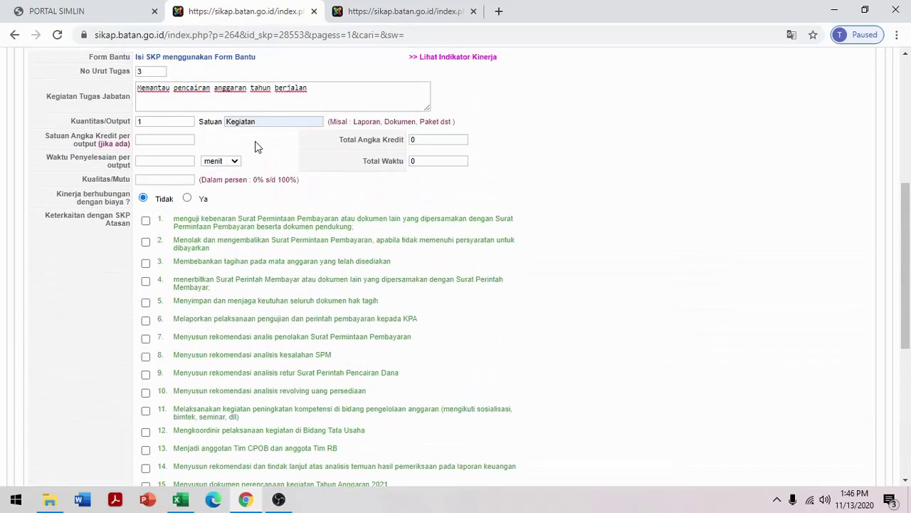
pyautogui.click(175, 161)
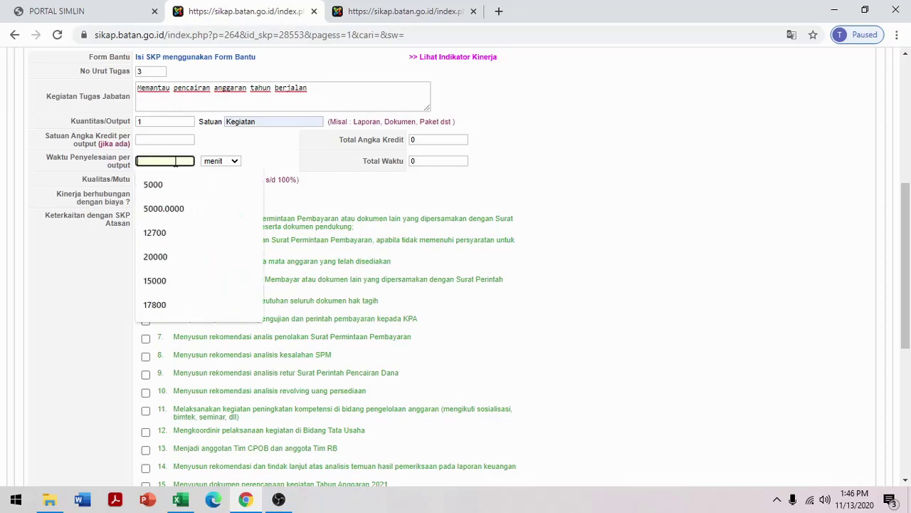
pyautogui.write('23')
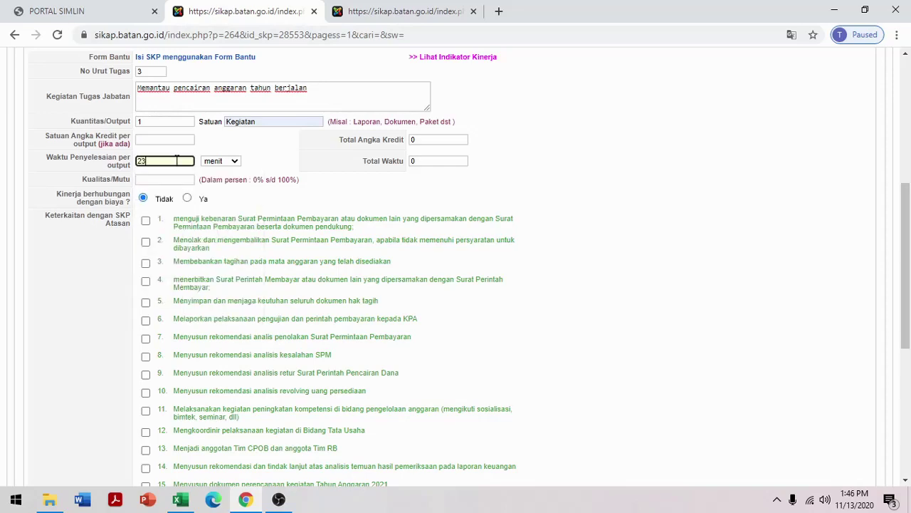
pyautogui.write('00')
pyautogui.click(166, 178)
pyautogui.write('1')
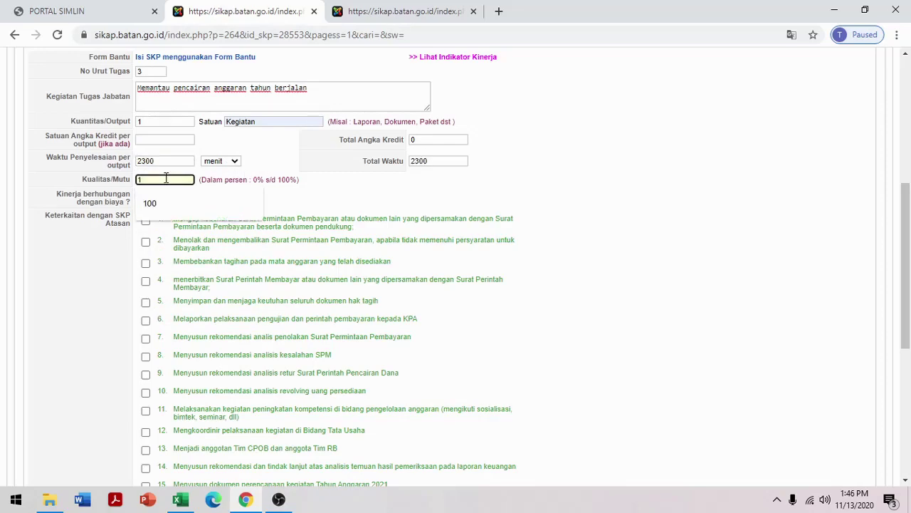
pyautogui.write('00')
pyautogui.click(553, 183)
# Link task 3 to superior SKP item 14 and add it to the SKP
pyautogui.scroll(-3, 557, 185)
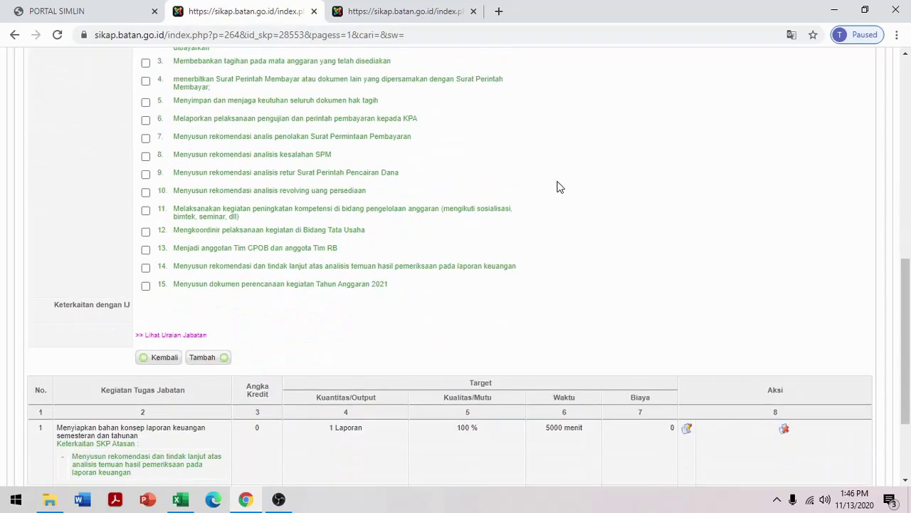
pyautogui.click(145, 269)
pyautogui.click(202, 358)
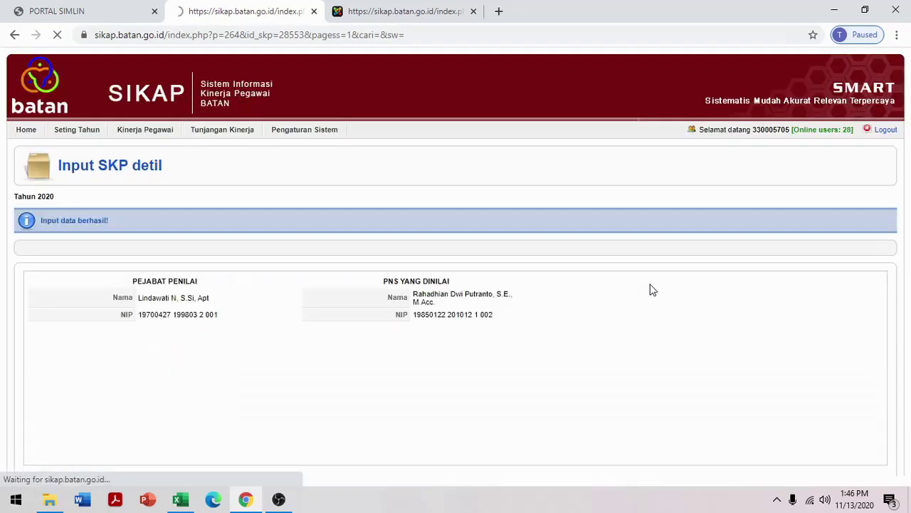
pyautogui.scroll(-10, 652, 285)
pyautogui.scroll(-2, 657, 290)
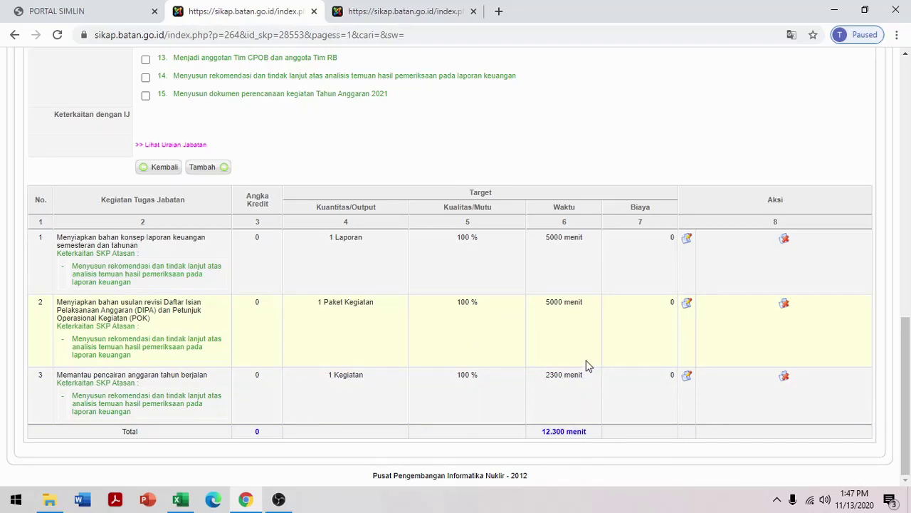
pyautogui.scroll(15, 585, 365)
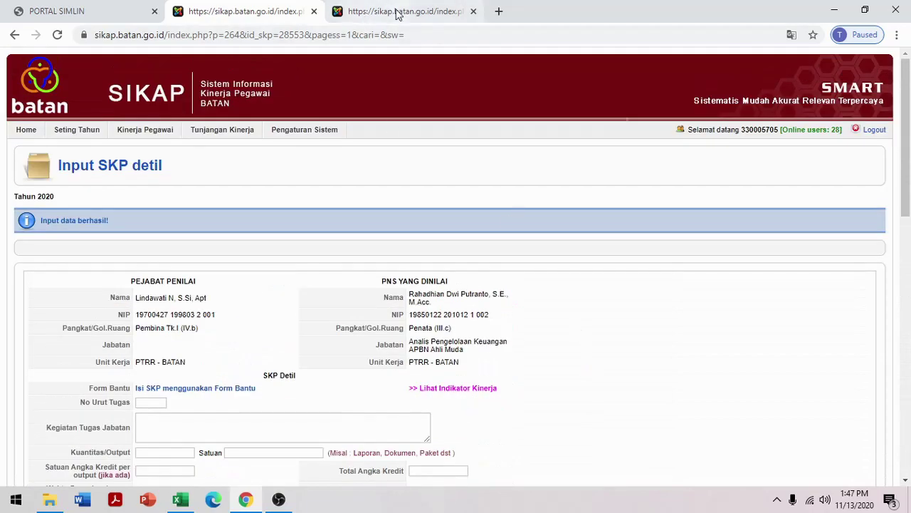
# In the old SKP tab, go to Kinerja Pegawai > Penutupan SKP > Re-Target SKP Lama
pyautogui.click(397, 14)
pyautogui.scroll(10, 391, 235)
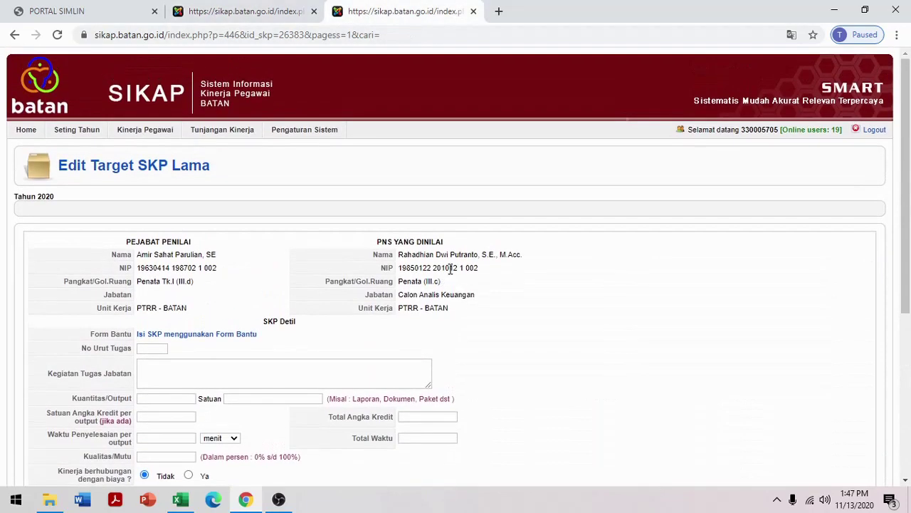
pyautogui.scroll(-10, 450, 269)
pyautogui.scroll(10, 579, 344)
pyautogui.moveTo(145, 130)
pyautogui.moveTo(158, 183)
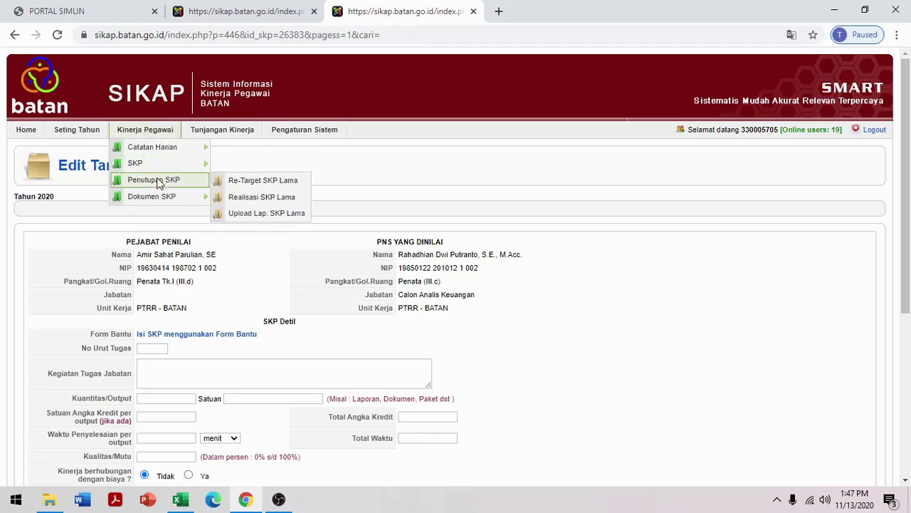
pyautogui.click(242, 180)
pyautogui.scroll(-10, 569, 299)
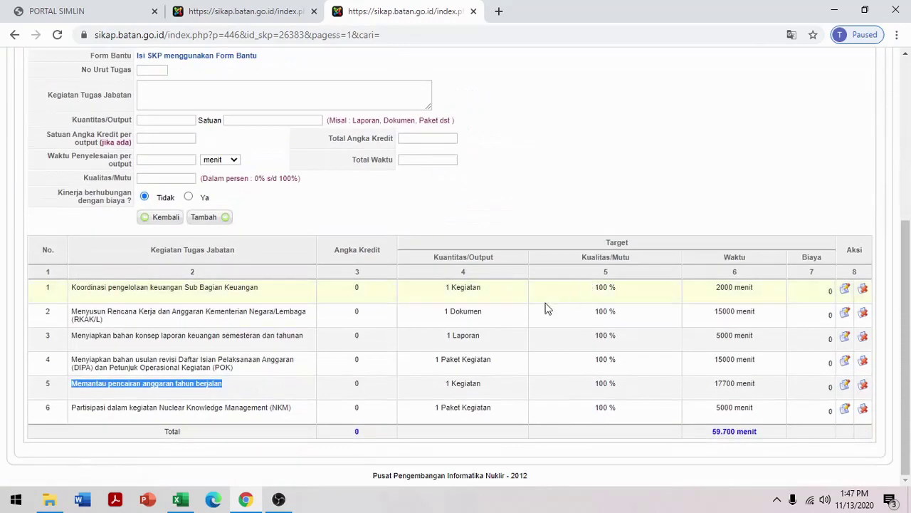
pyautogui.scroll(10, 378, 427)
pyautogui.moveTo(129, 129)
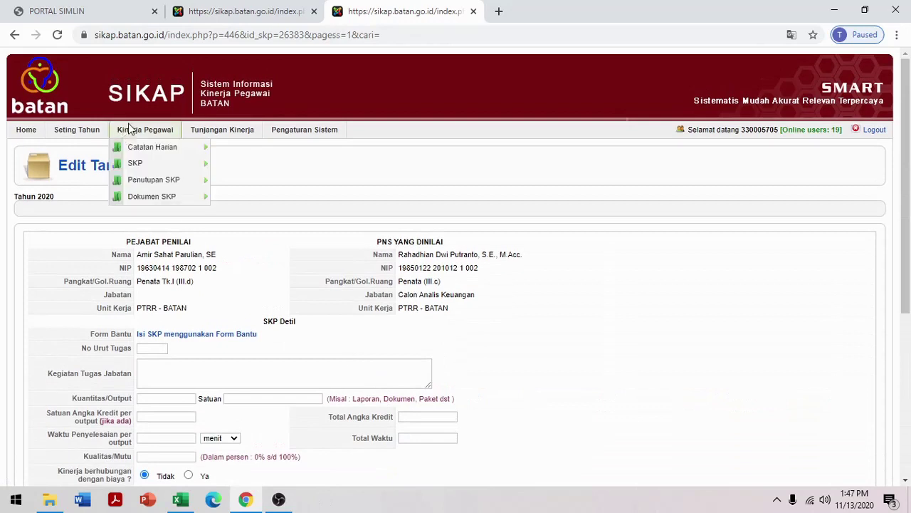
pyautogui.moveTo(161, 179)
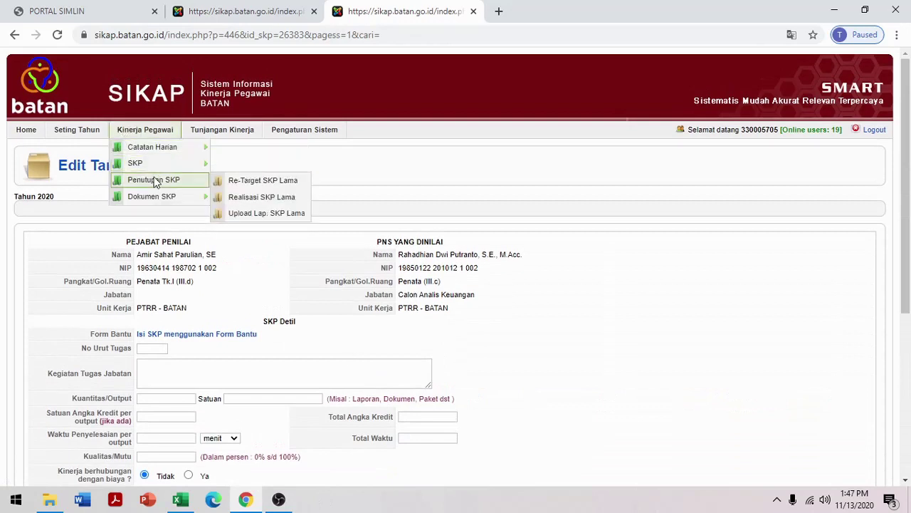
pyautogui.click(257, 181)
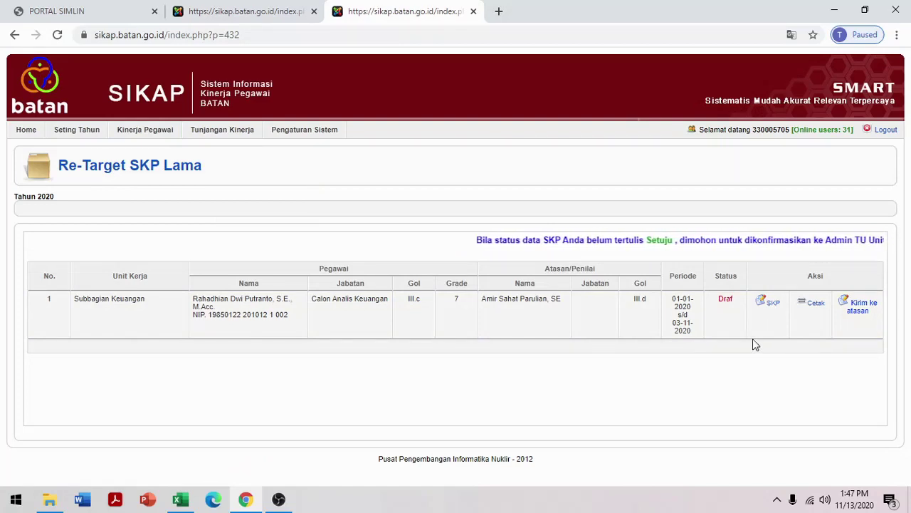
# Send the old SKP re-target to the superior with message 'mchon untuk dapat diberikan persetujuan di SKP lama'
pyautogui.click(862, 313)
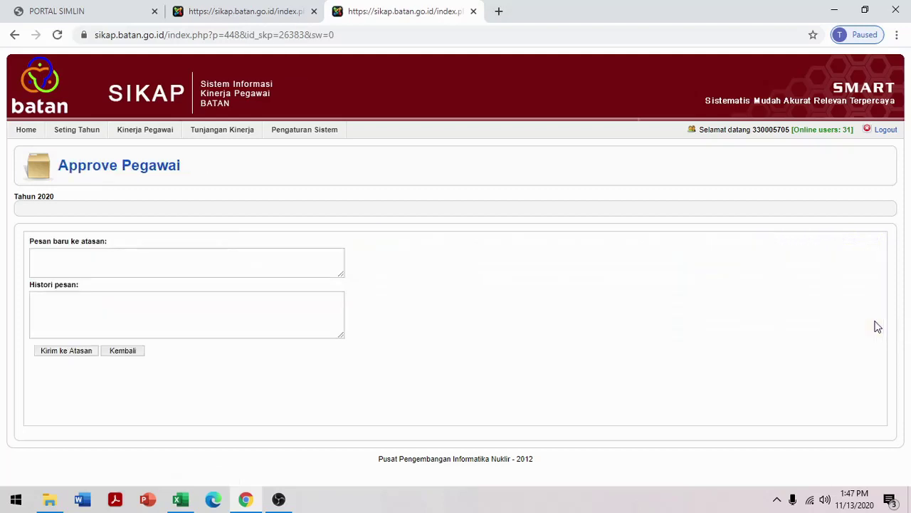
pyautogui.click(193, 265)
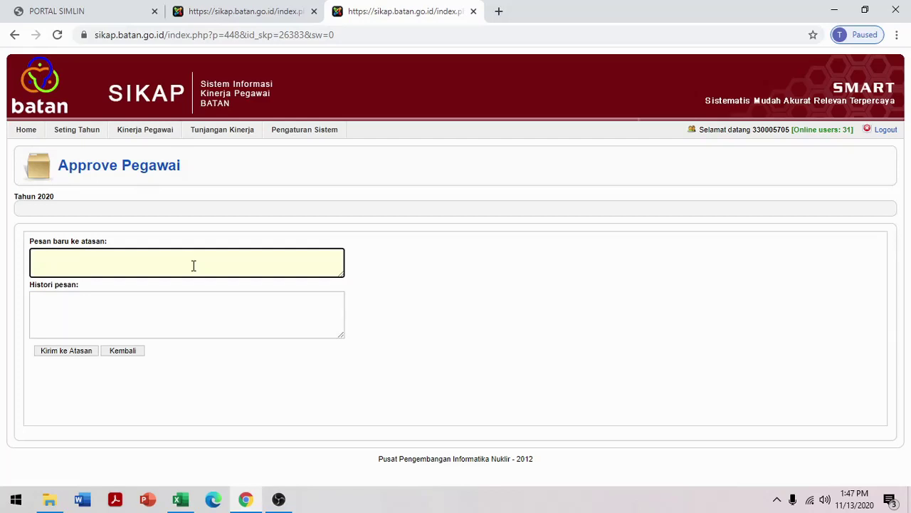
pyautogui.write('mc')
pyautogui.write('hon unt')
pyautogui.write('uk dapat di')
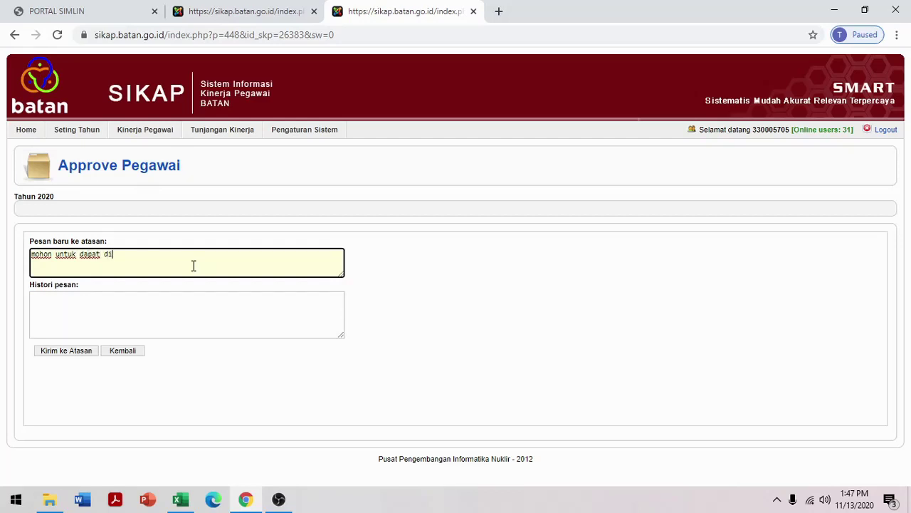
pyautogui.write('berikan persetujuan ')
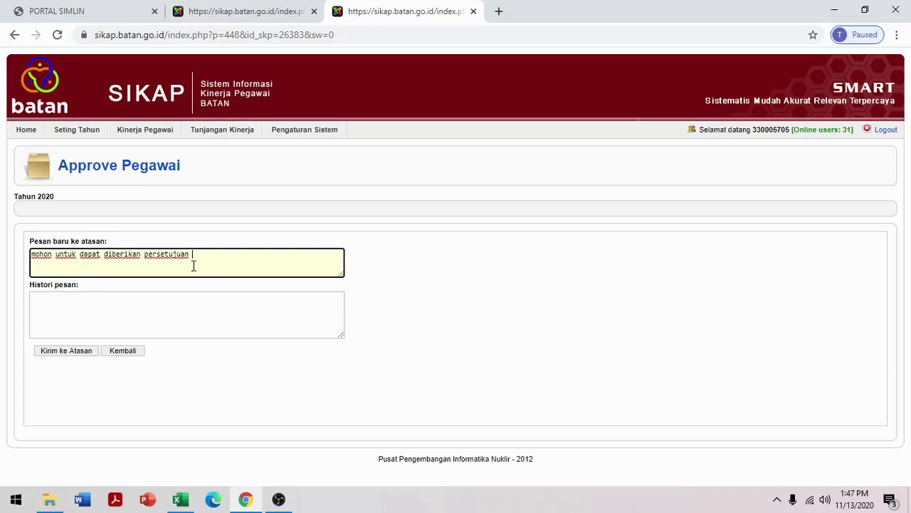
pyautogui.write('di SKP lama')
pyautogui.click(57, 351)
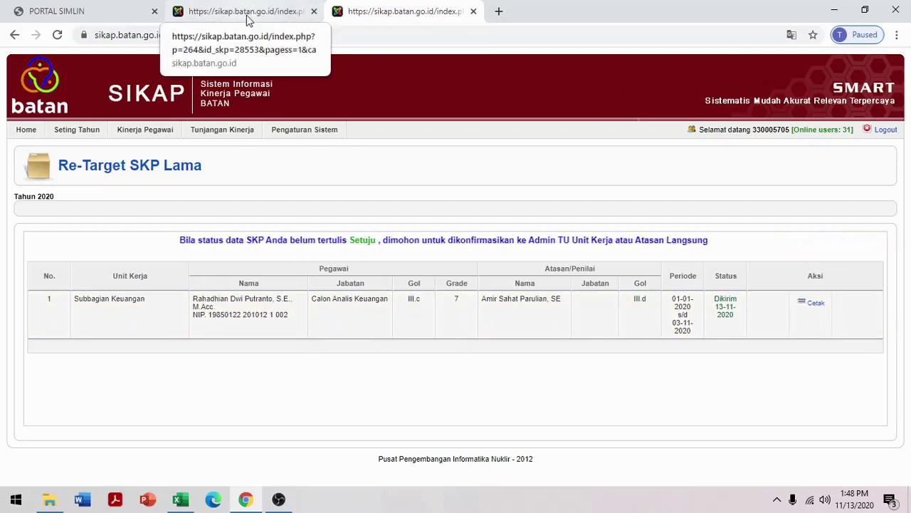
# In the new SKP tab, go to Kinerja Pegawai > SKP > Pembuatan SKP and choose Kirim ke atasan
pyautogui.click(242, 12)
pyautogui.scroll(-10, 688, 405)
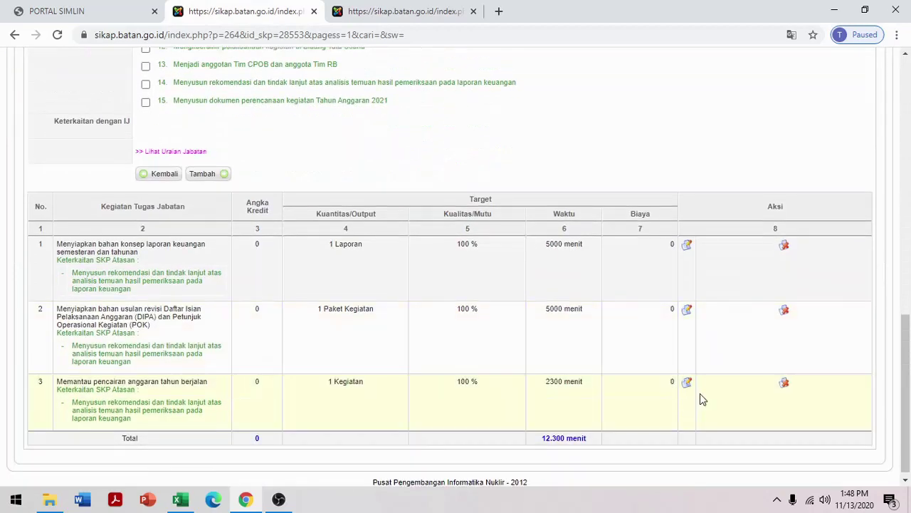
pyautogui.scroll(4, 459, 385)
pyautogui.scroll(5, 460, 392)
pyautogui.moveTo(136, 131)
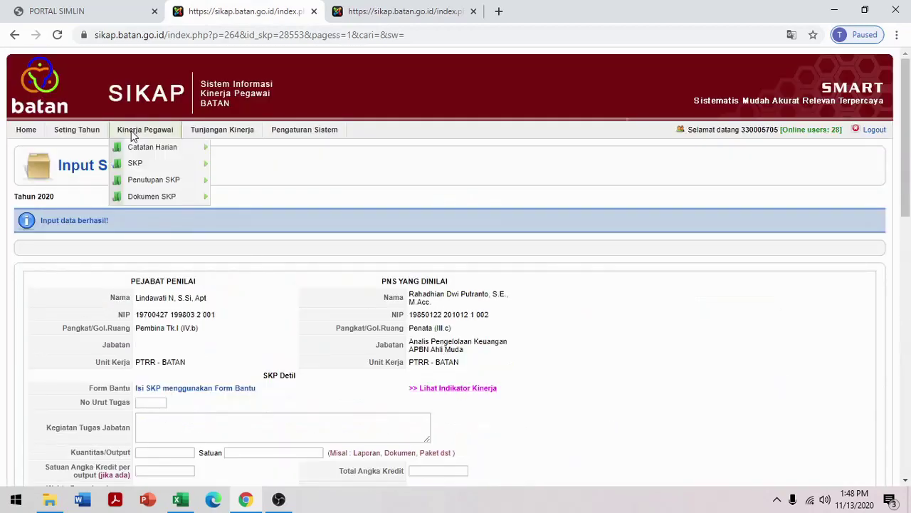
pyautogui.moveTo(132, 162)
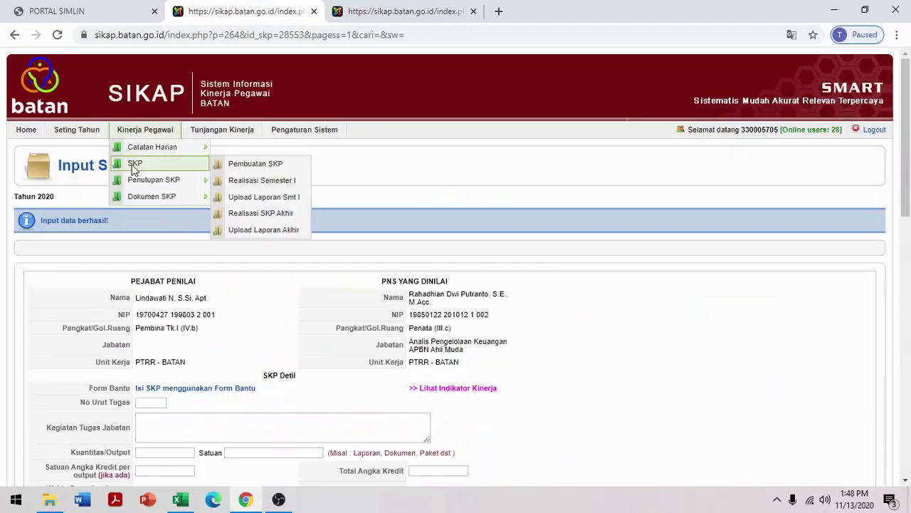
pyautogui.click(255, 163)
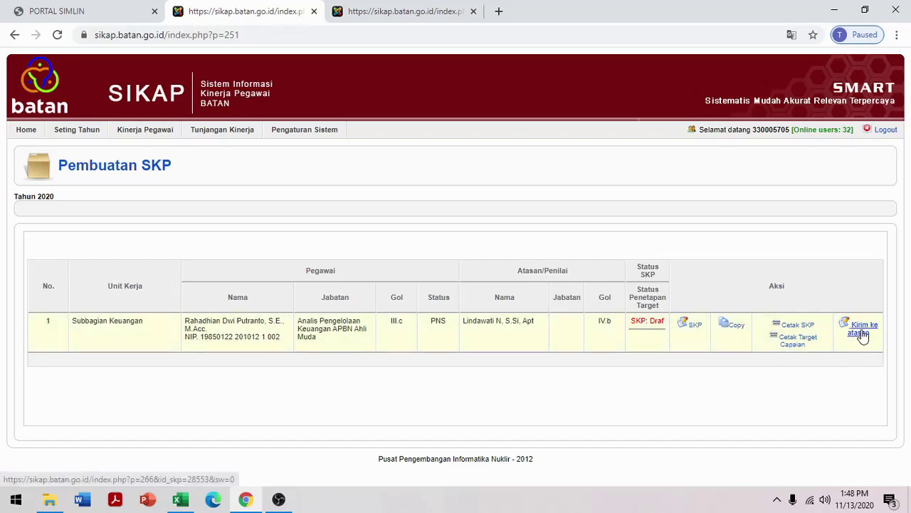
pyautogui.click(860, 334)
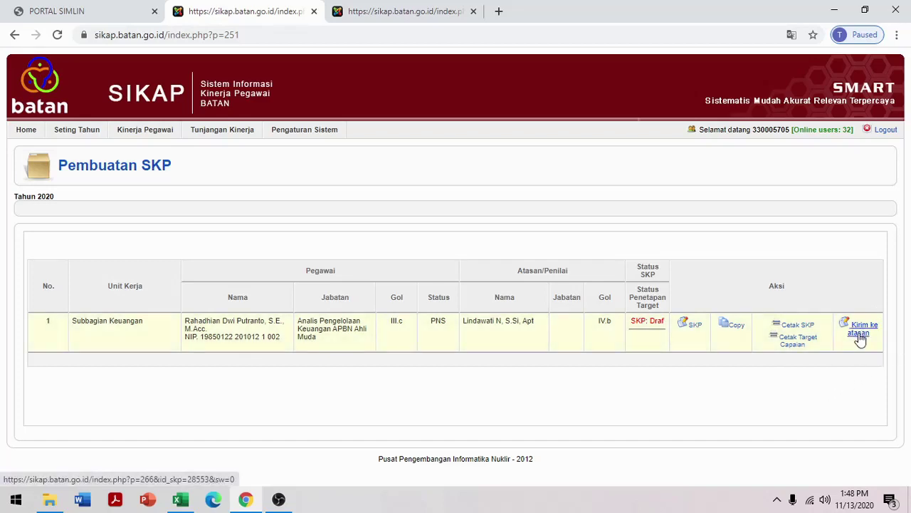
pyautogui.click(135, 265)
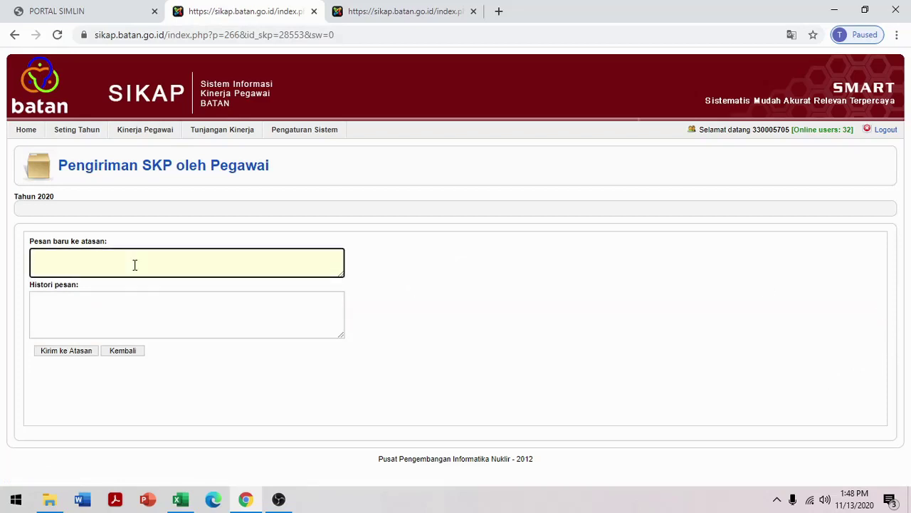
# Send the new 2020 SKP with message 'mohon untuk diberikan persetujuan SKP di jabatan baru. tks'
pyautogui.write('mohon untuk diberikan persetujuan S')
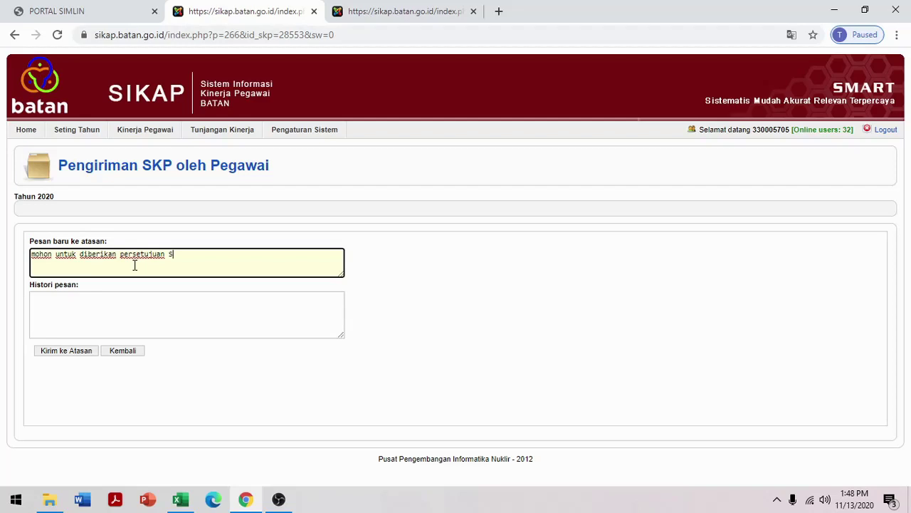
pyautogui.write('KP di jabatan baru. tks')
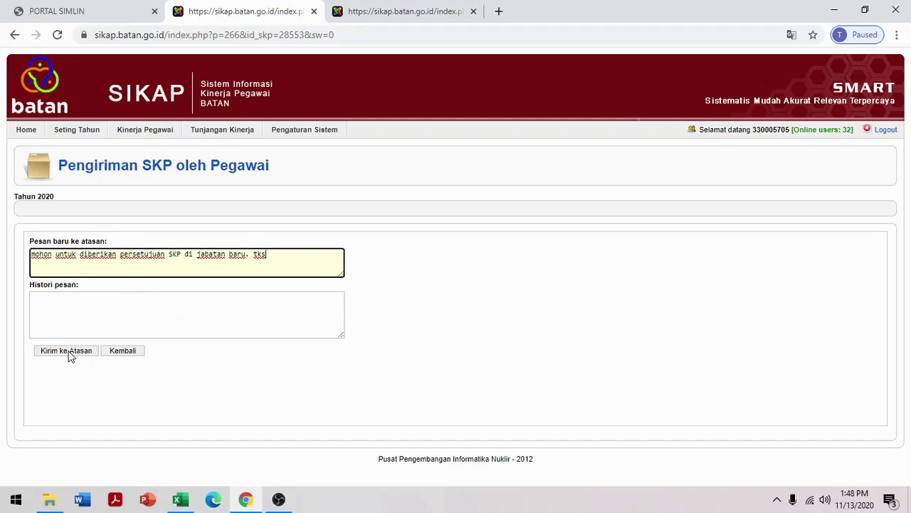
pyautogui.click(68, 351)
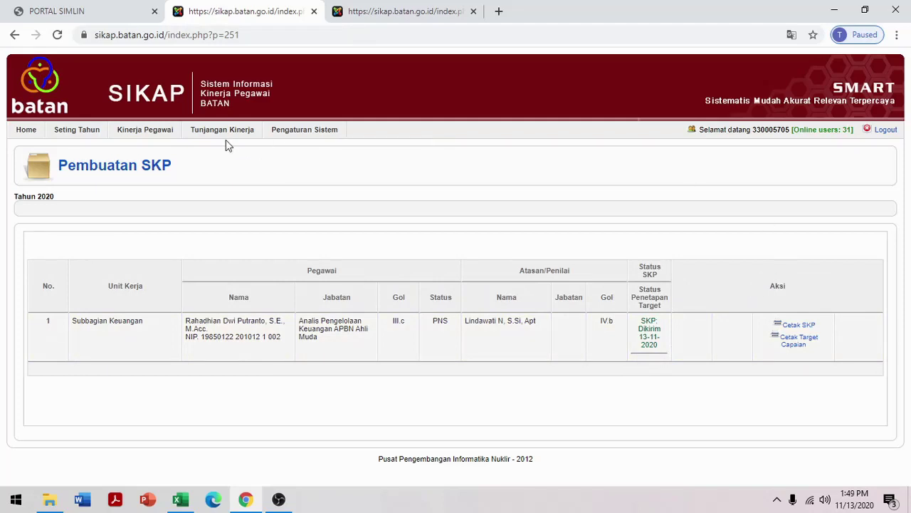
# Log out of SIKAP BATAN using the Logout link at the top right
pyautogui.moveTo(142, 139)
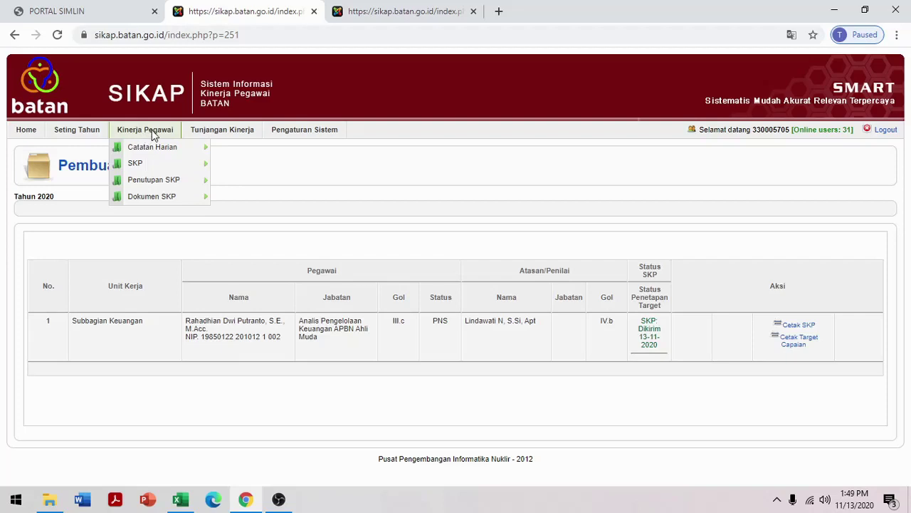
pyautogui.moveTo(148, 165)
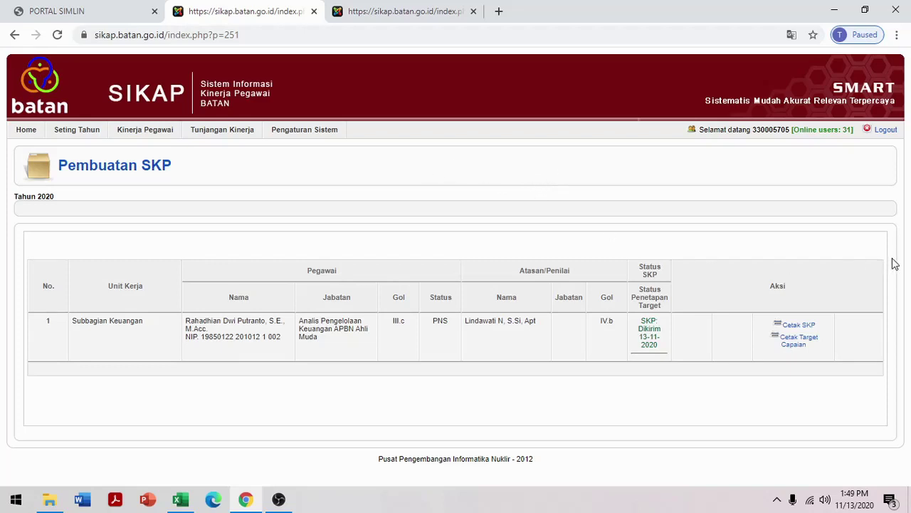
pyautogui.click(887, 131)
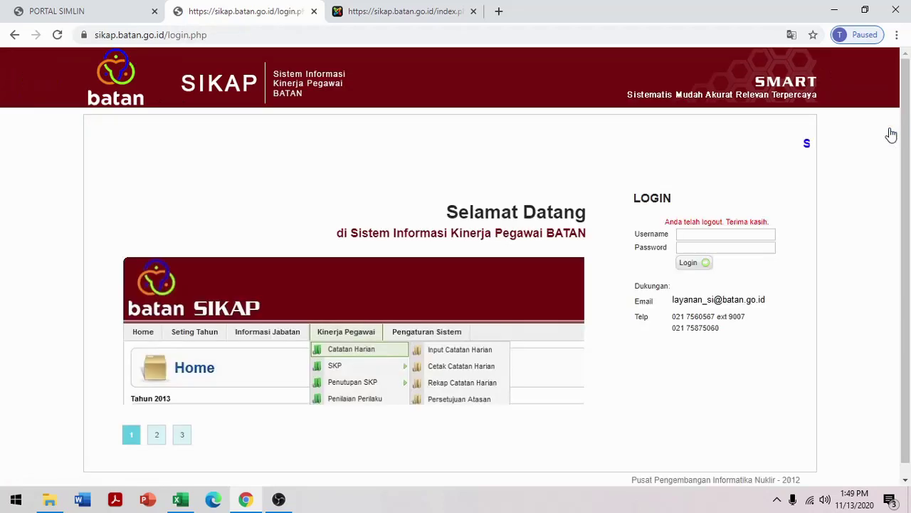